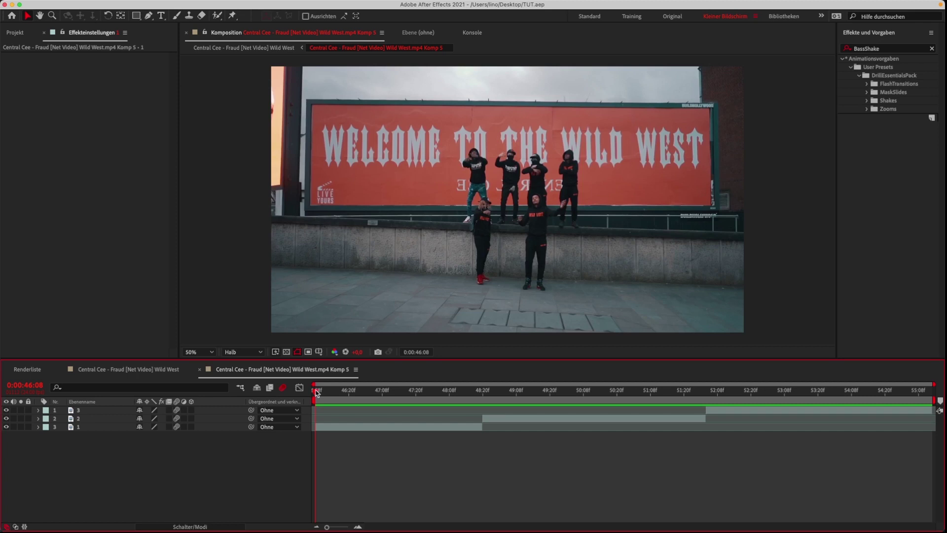
Add a new adjustment layer and move it up above the bottom clip layer.
mouse_move(316, 392)
mouse_down()
mouse_move(869, 397)
mouse_move(307, 395)
mouse_up()
click(344, 428)
right_click(267, 449)
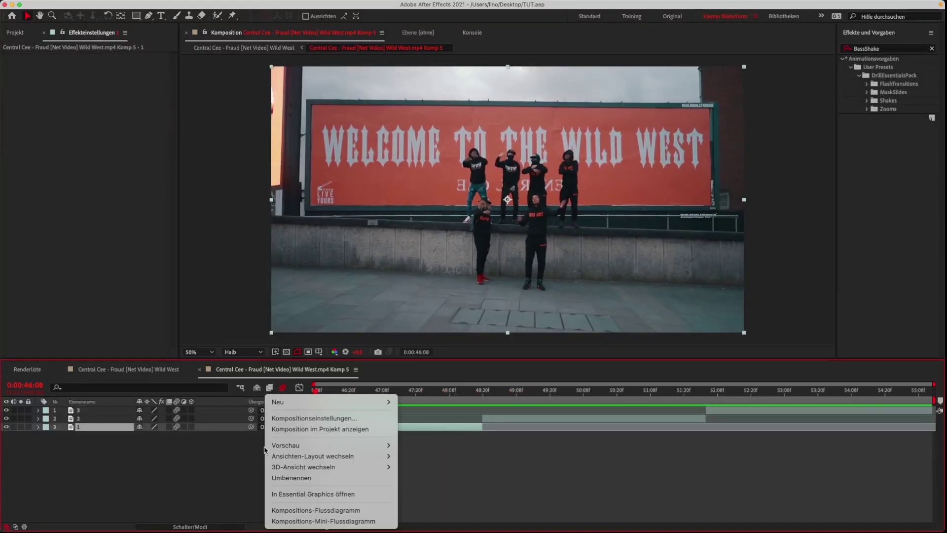
mouse_move(296, 405)
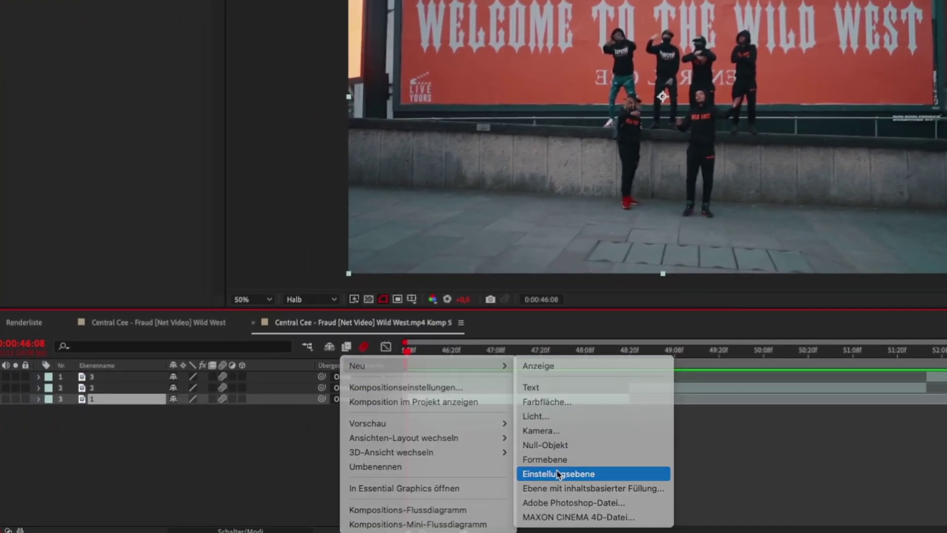
click(491, 478)
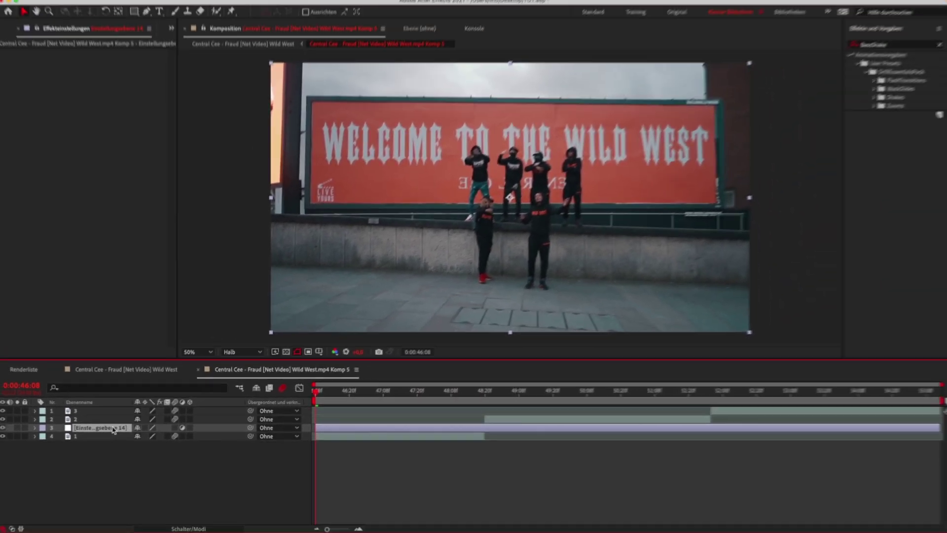
key(super+bracketright)
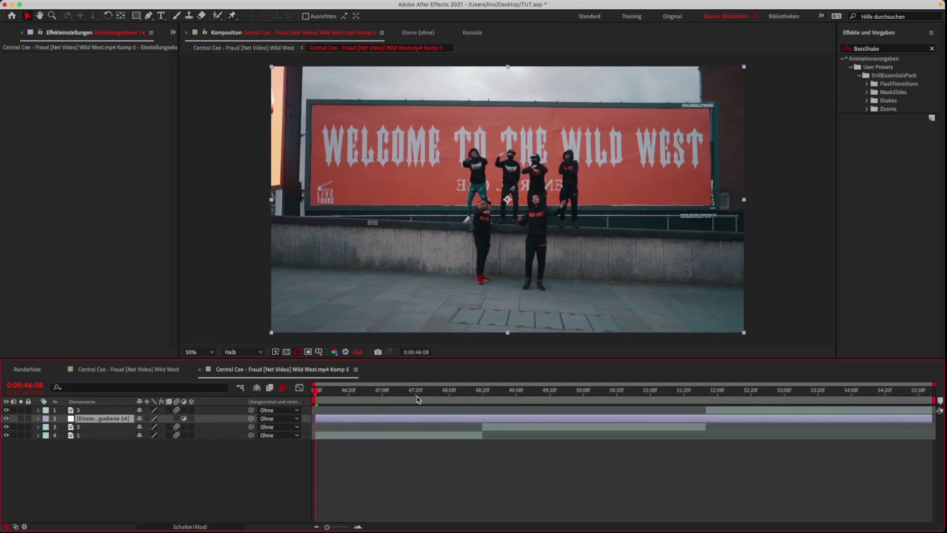
Split the adjustment layer at 48:15 and 48:23 and delete the leftover pieces.
click(612, 354)
key(super+shift+d)
click(491, 392)
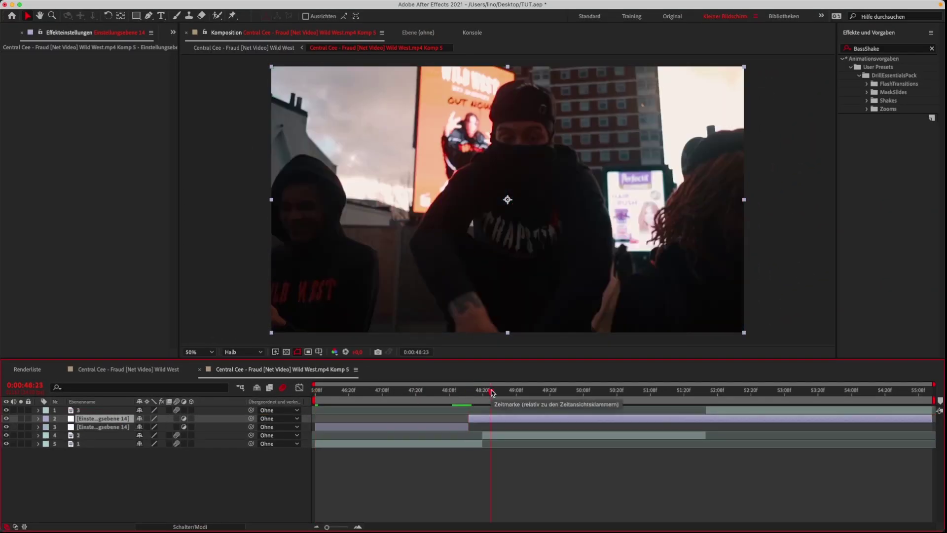
key(super+shift+d)
key(Delete)
click(466, 427)
key(Delete)
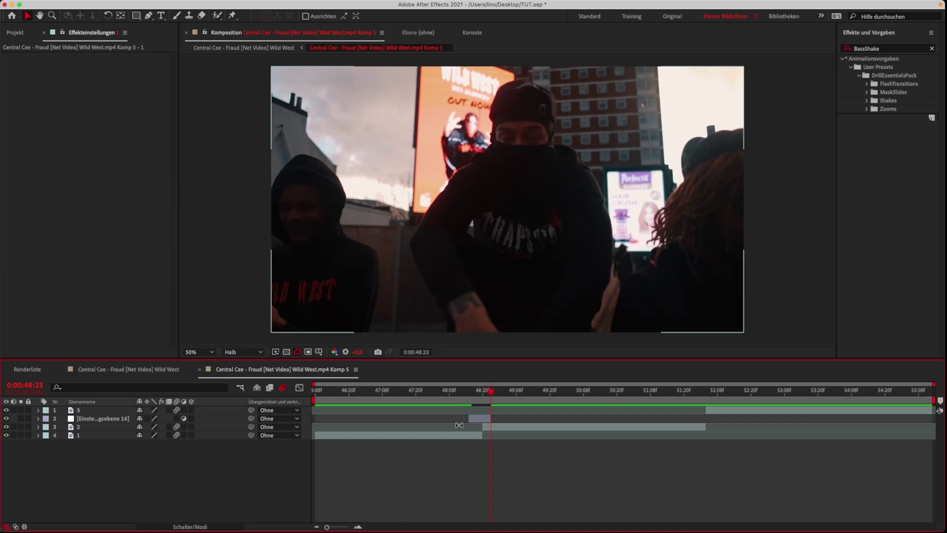
Expand the FlashTransitions presets to reach ExposureFlash.
alt+scroll(486, 409, up, 2)
key(space)
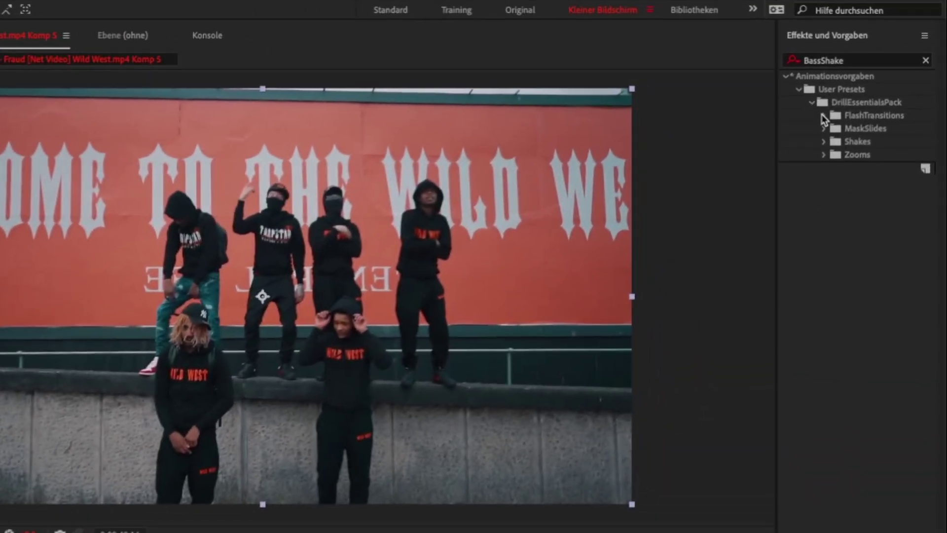
click(823, 117)
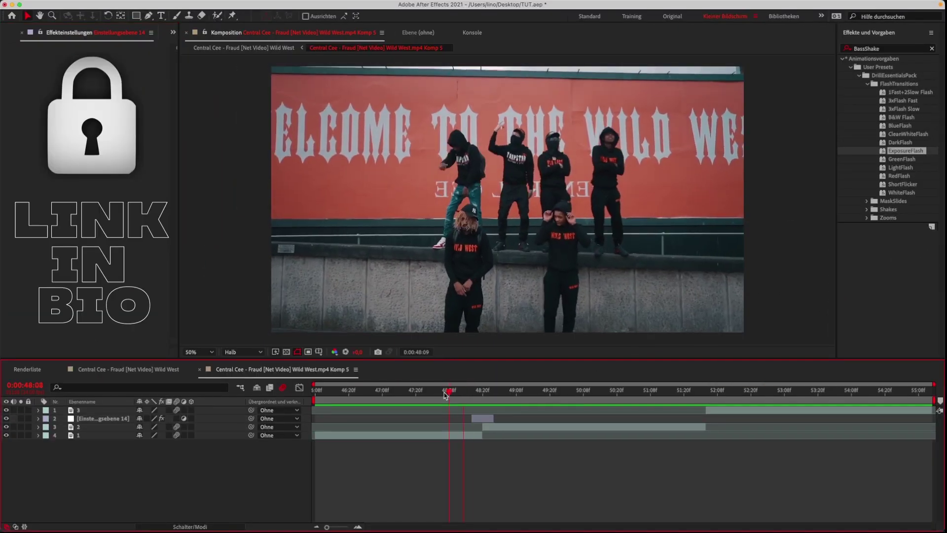
Preview the first flash cut, then add a second adjustment layer above the top clip.
key(space)
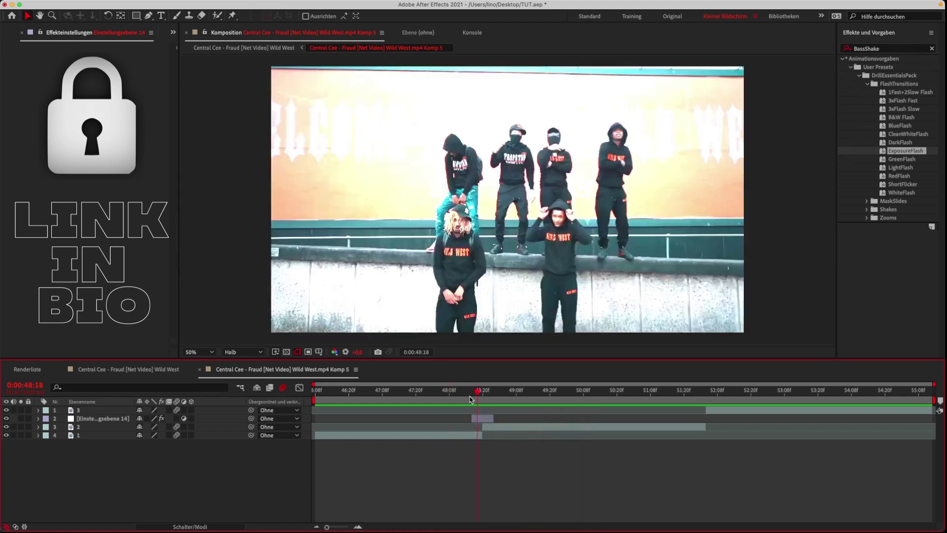
click(409, 400)
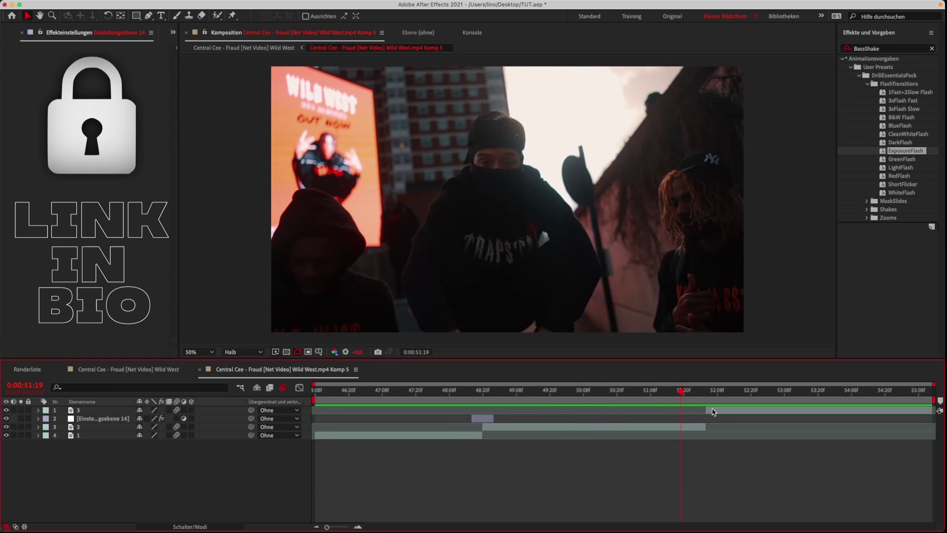
click(397, 410)
right_click(231, 451)
mouse_move(267, 402)
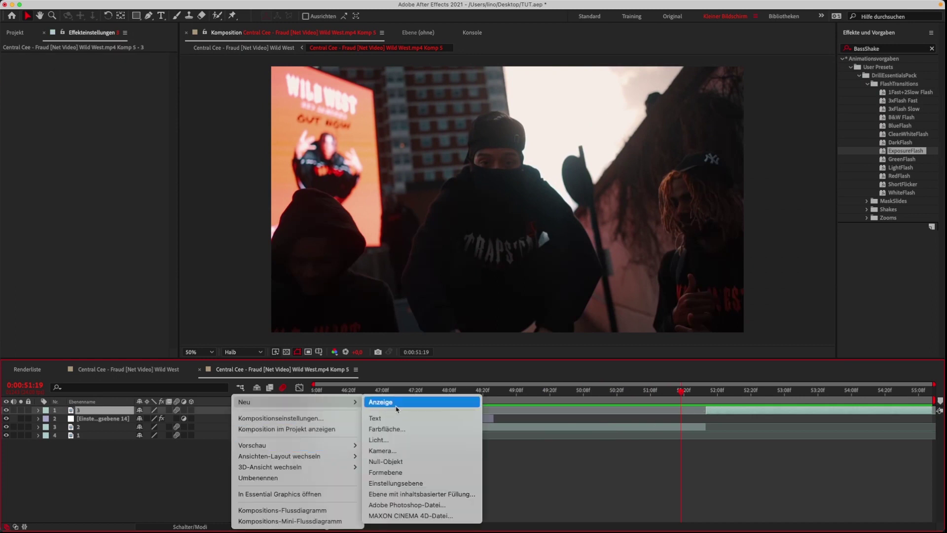
click(421, 483)
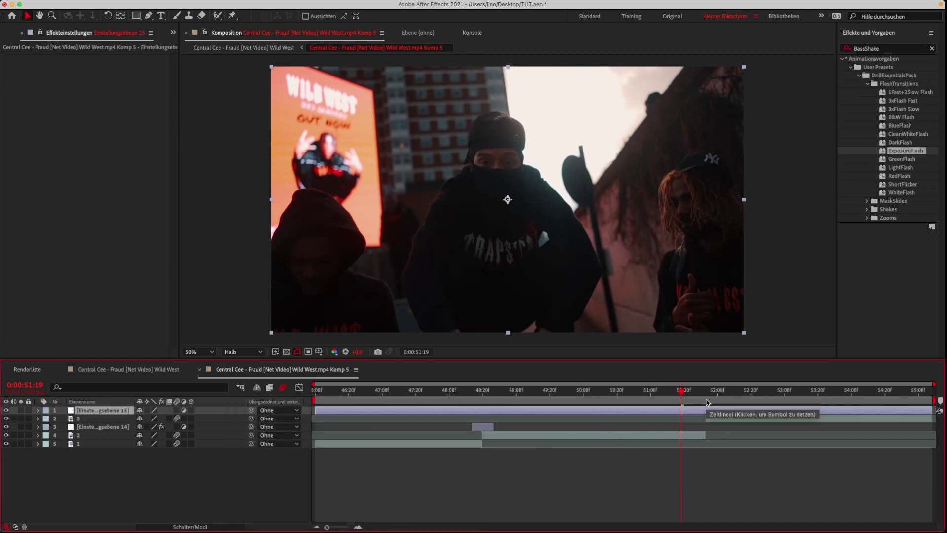
Trim the adjustment layer around the 51:21 cut and apply 1Fast+2Slow Flash to it.
drag(681, 410, 686, 410)
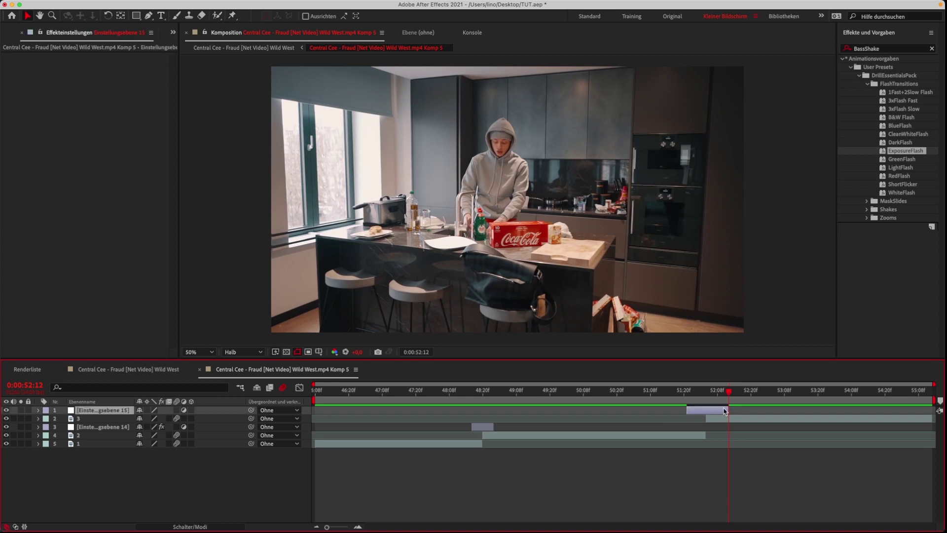
key(i)
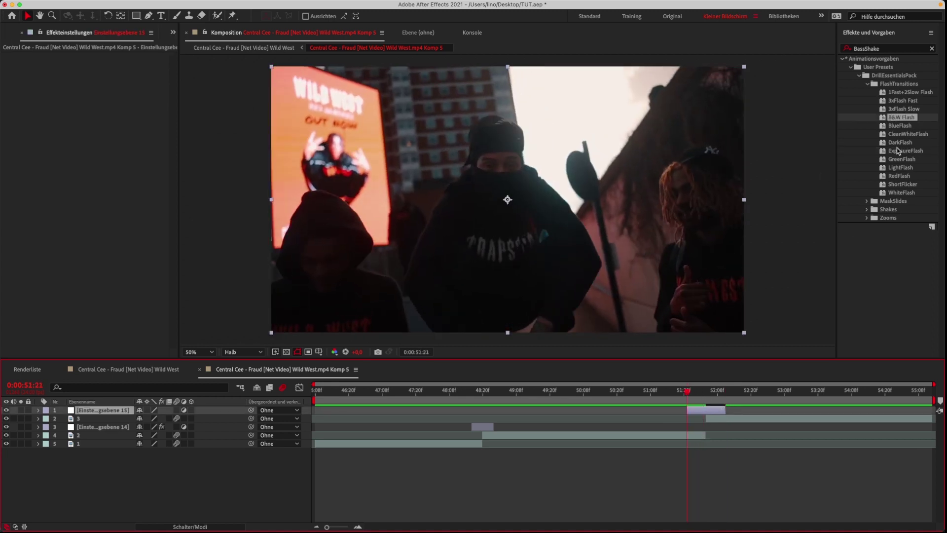
click(901, 184)
click(910, 93)
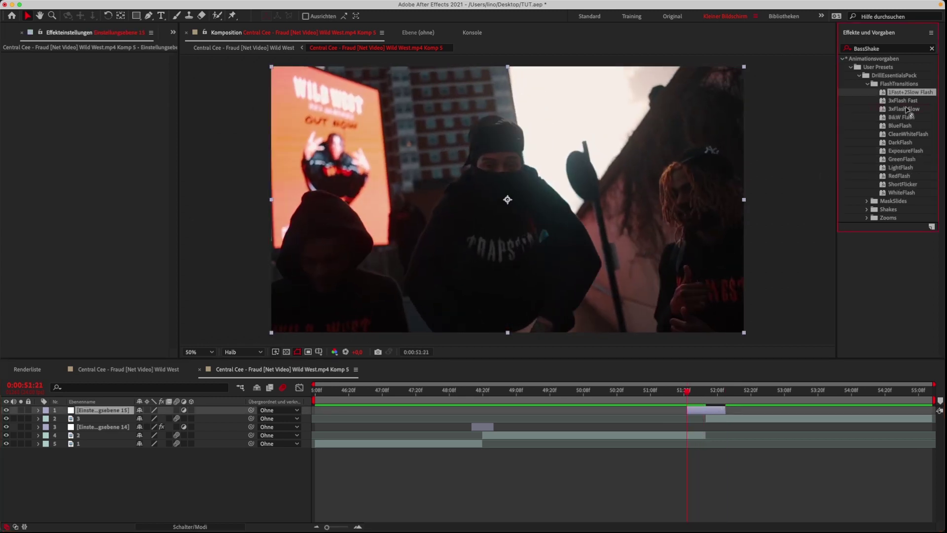
drag(776, 302, 697, 412)
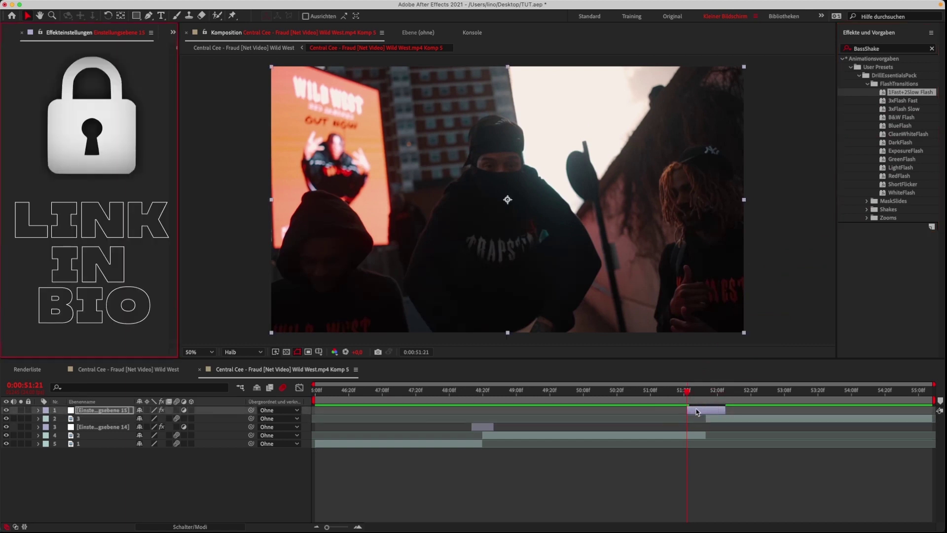
Extend the flash layer to its last keyframe, nudge it slightly earlier, and preview.
key(u)
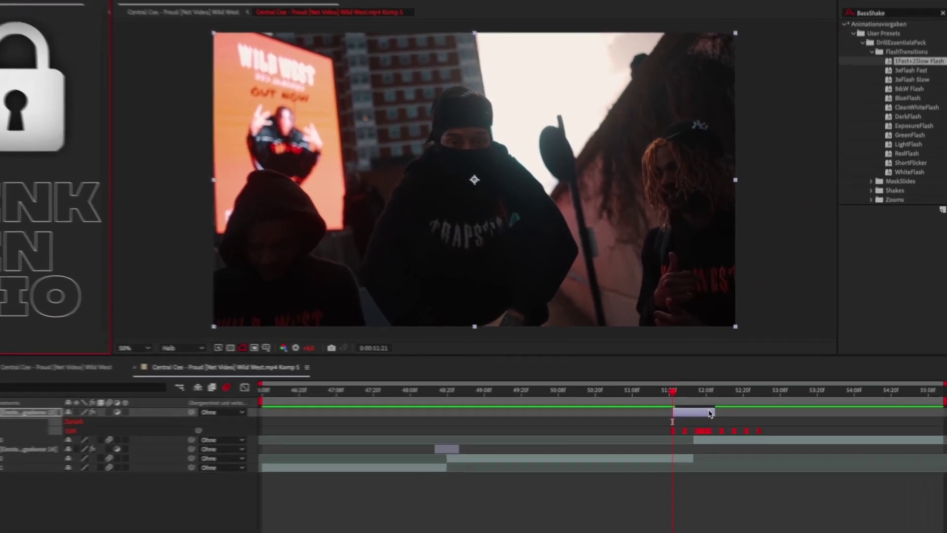
drag(711, 413, 756, 421)
drag(673, 394, 685, 417)
key(space)
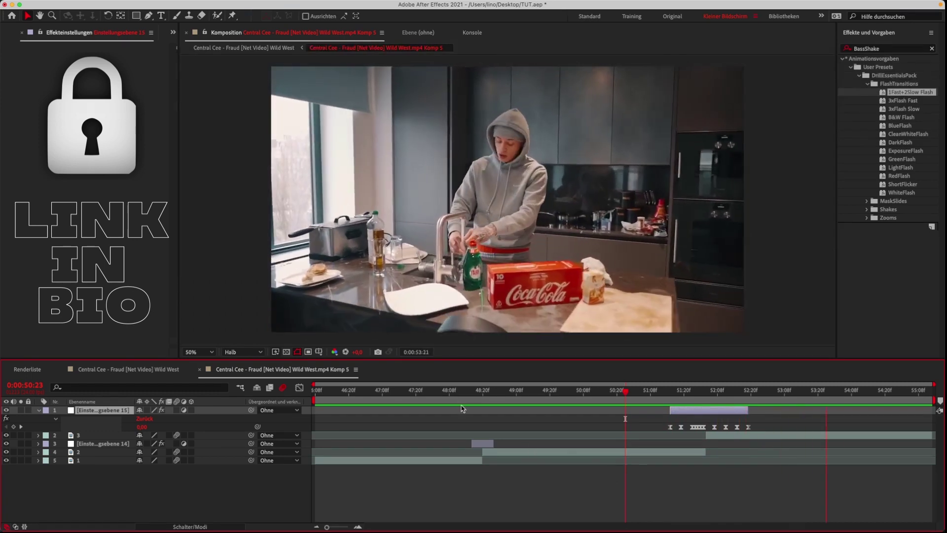
Apply B&W Flash to the opening clip layer and preview from the composition start.
click(677, 292)
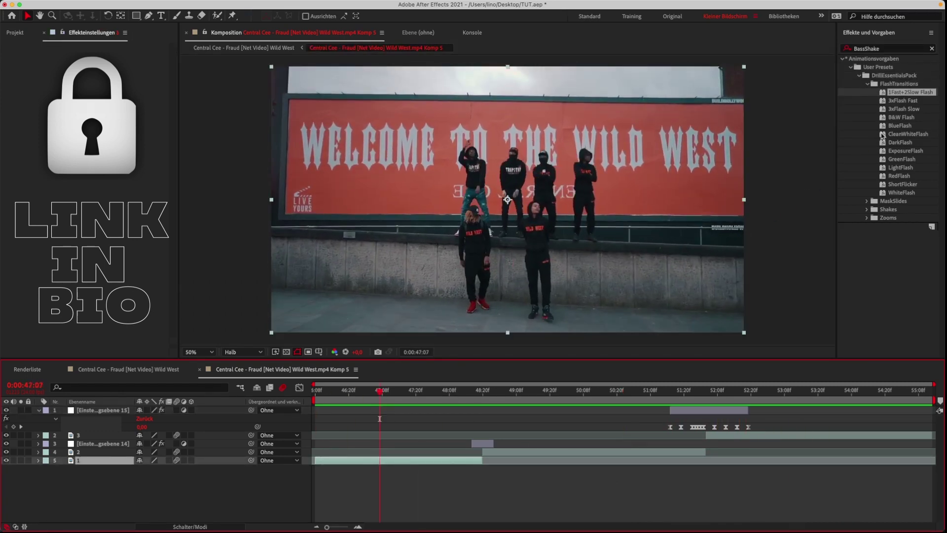
click(902, 118)
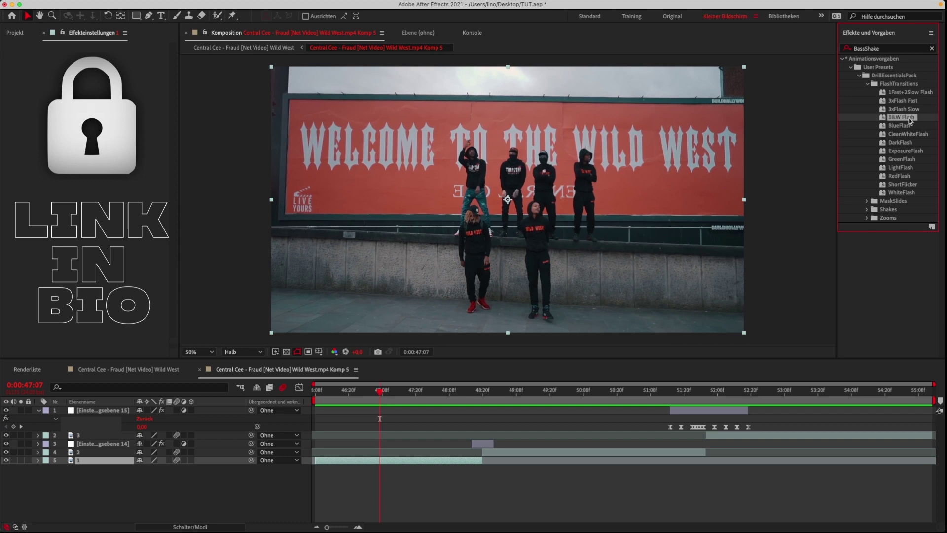
drag(886, 135, 382, 461)
key(Home)
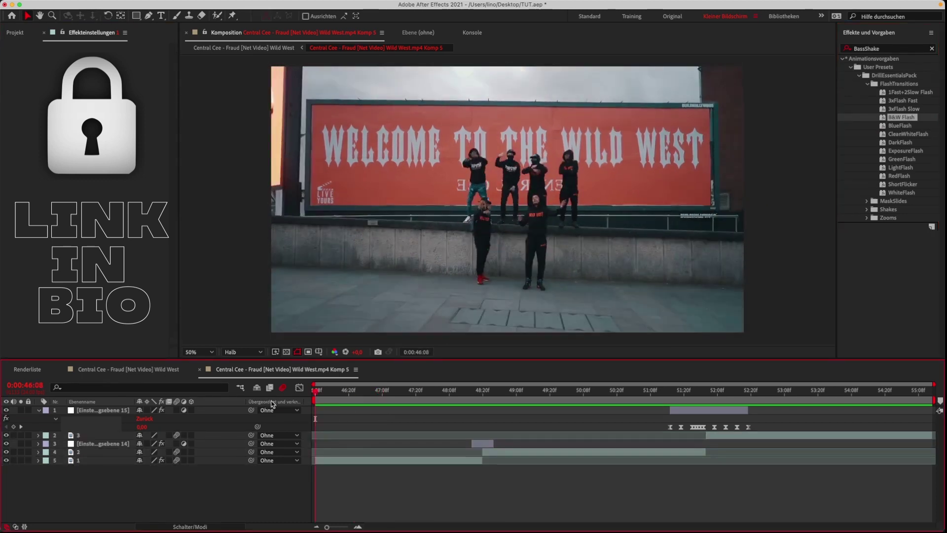
key(space)
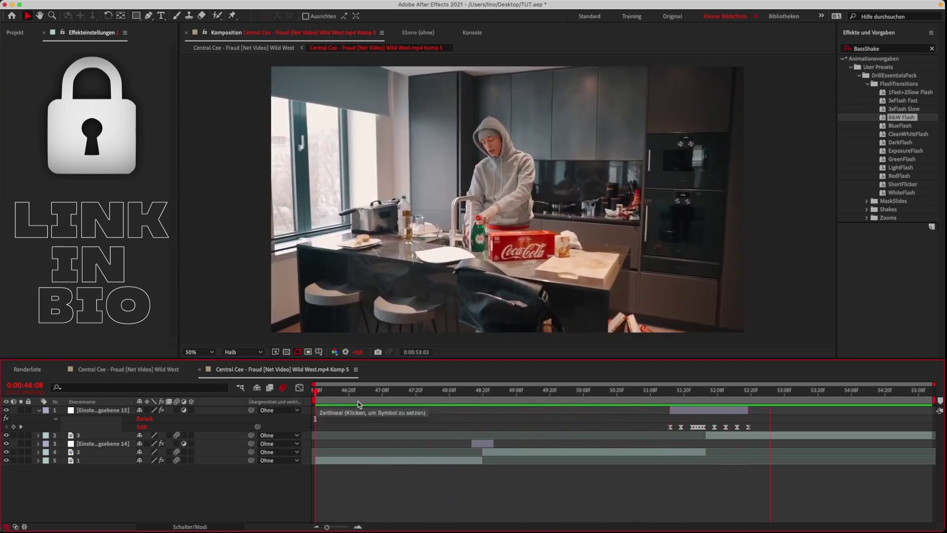
key(space)
Apply the Shakes > 1920x1080 BassShake preset to clip 1 and enable its motion blur.
click(332, 462)
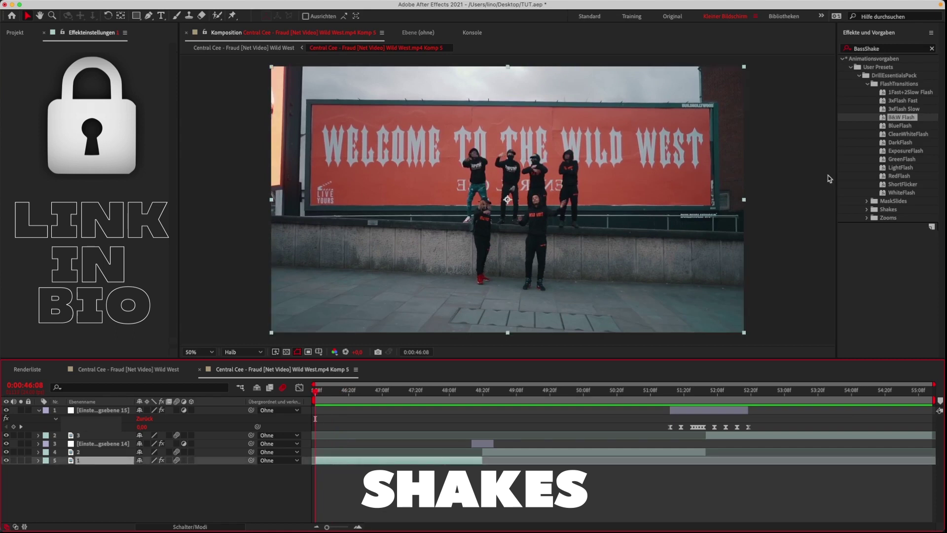
click(866, 84)
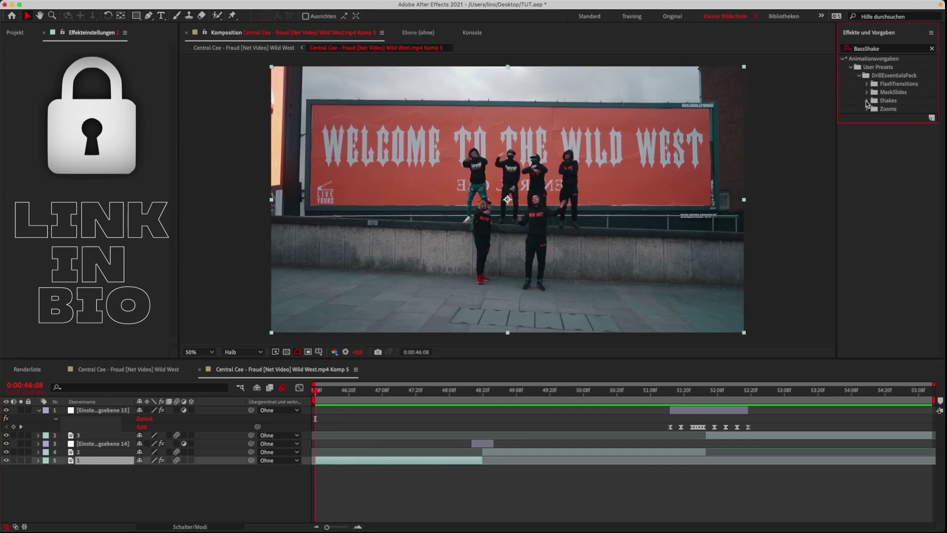
click(867, 100)
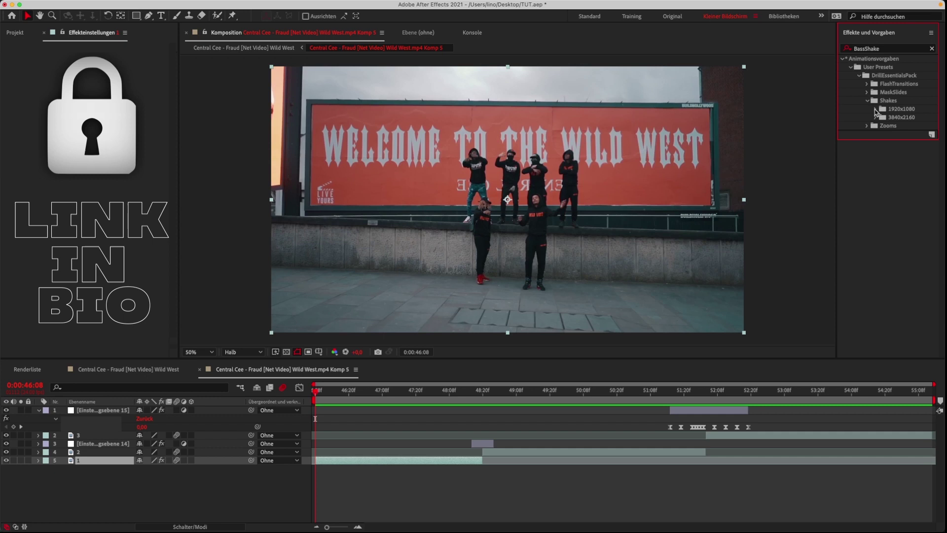
click(876, 109)
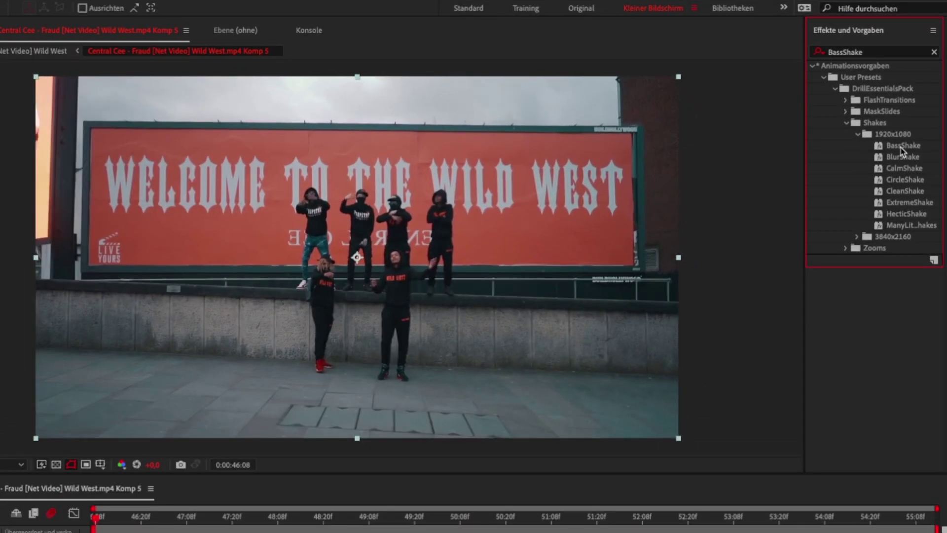
click(908, 119)
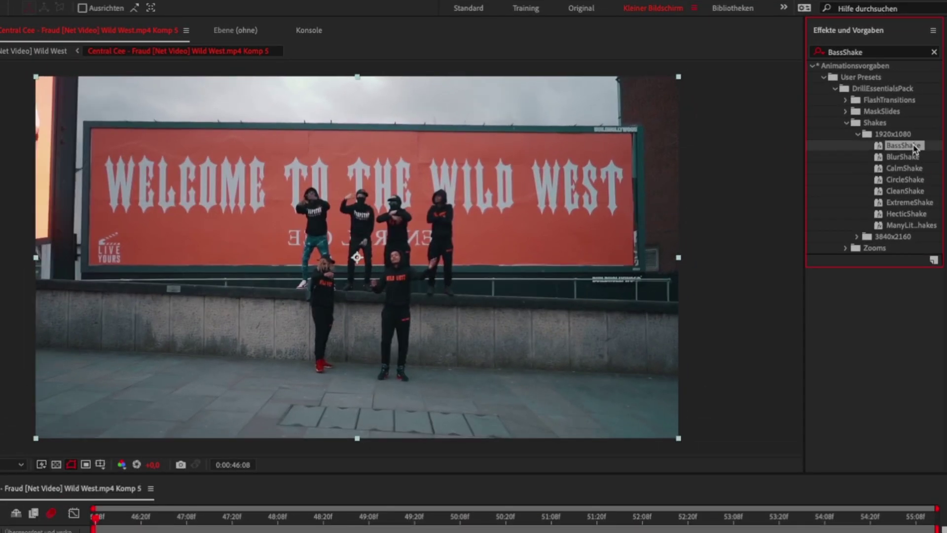
drag(827, 263, 336, 460)
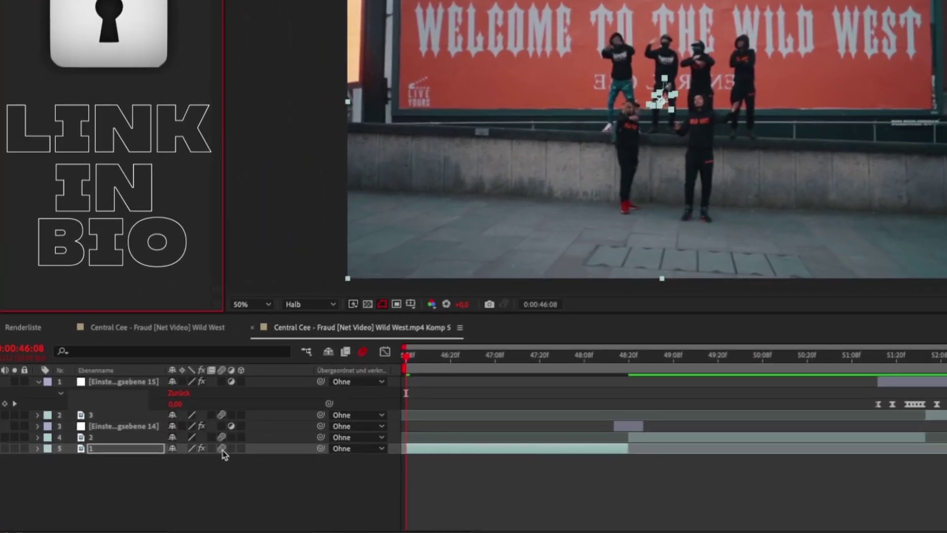
click(221, 426)
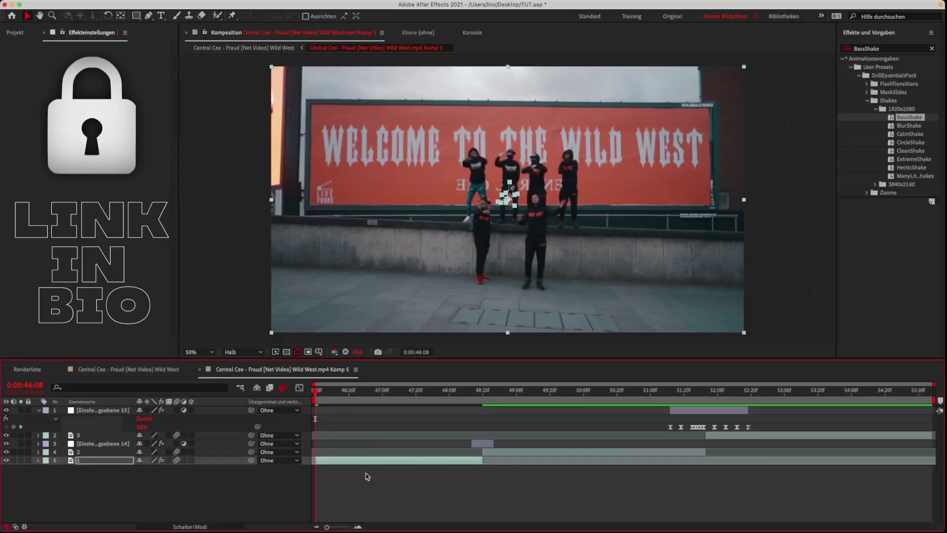
Deselect layers, move the playhead to clip 2 and select it, with BlurShake chosen.
key(F2)
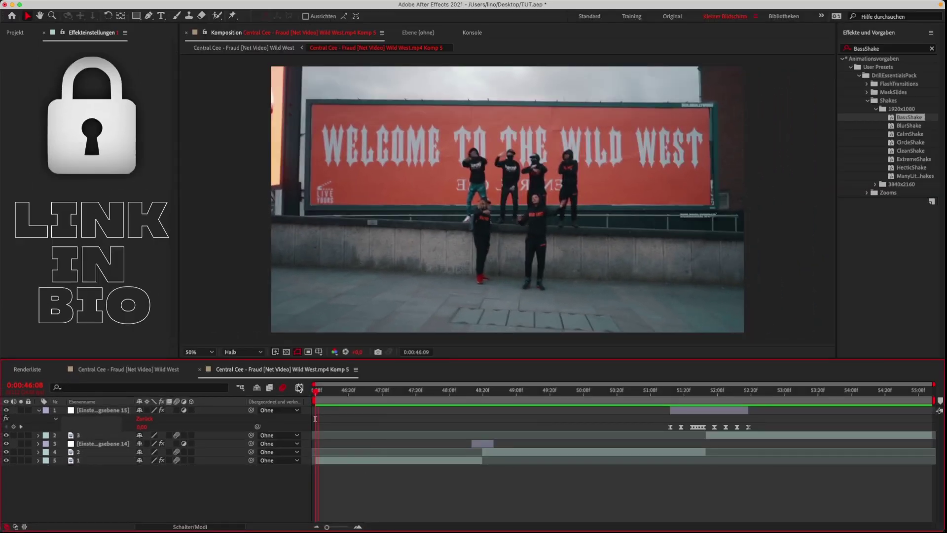
drag(316, 391, 482, 402)
click(495, 455)
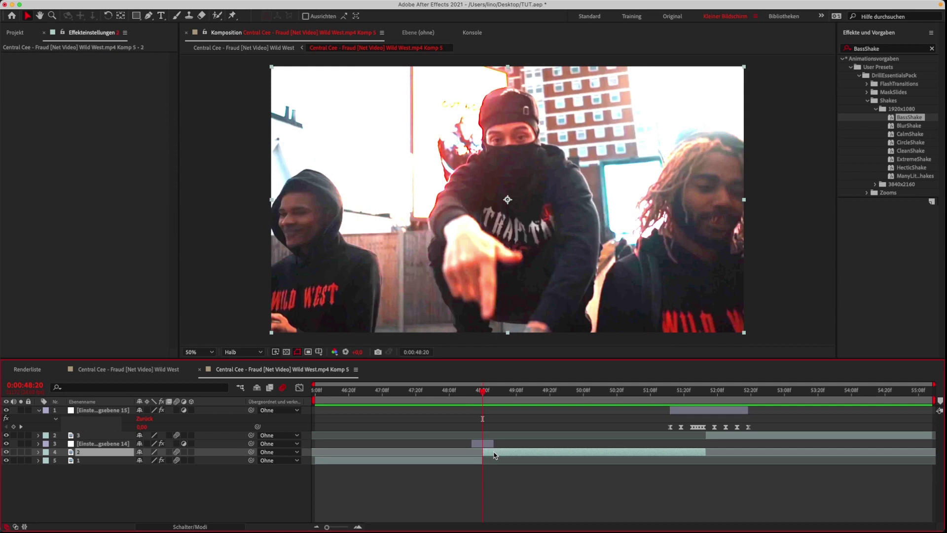
click(913, 126)
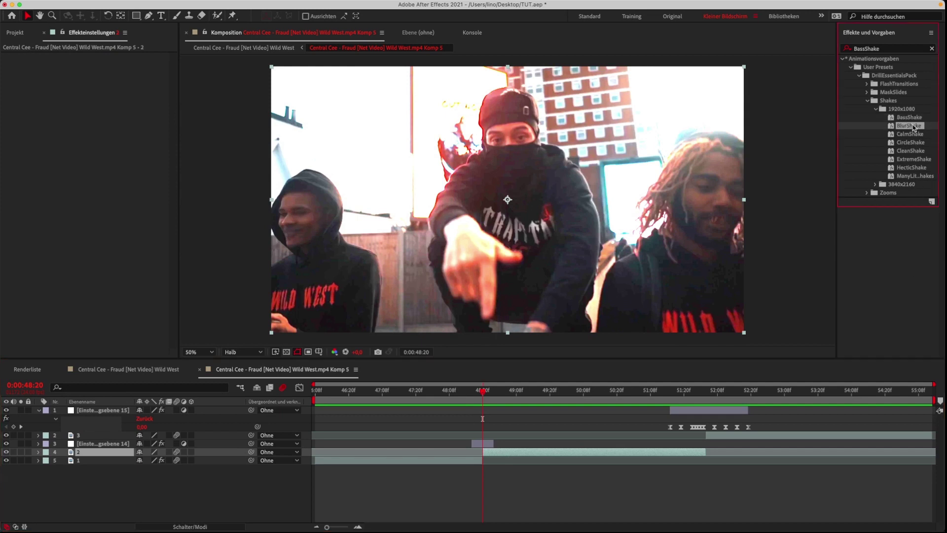
Apply BlurShake and HecticShake to the clip named 2.
drag(741, 253, 500, 452)
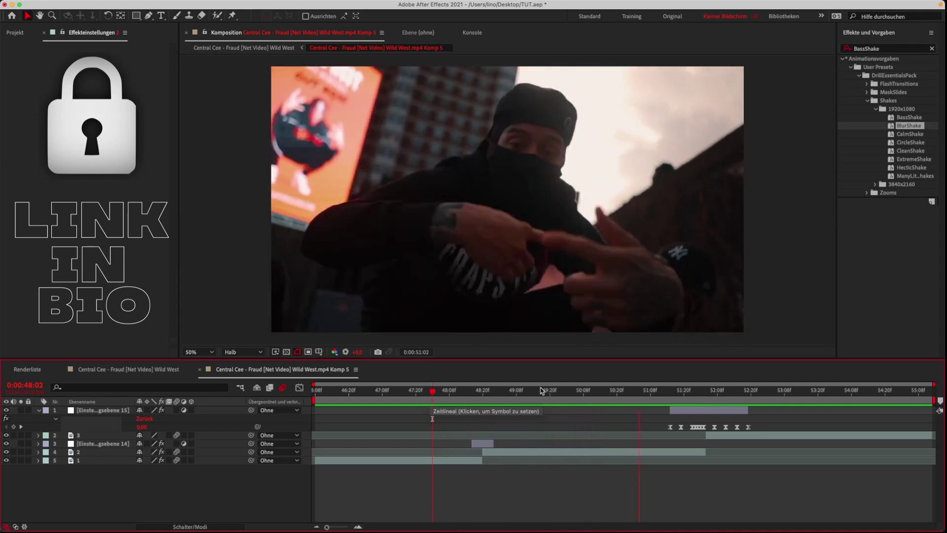
click(611, 391)
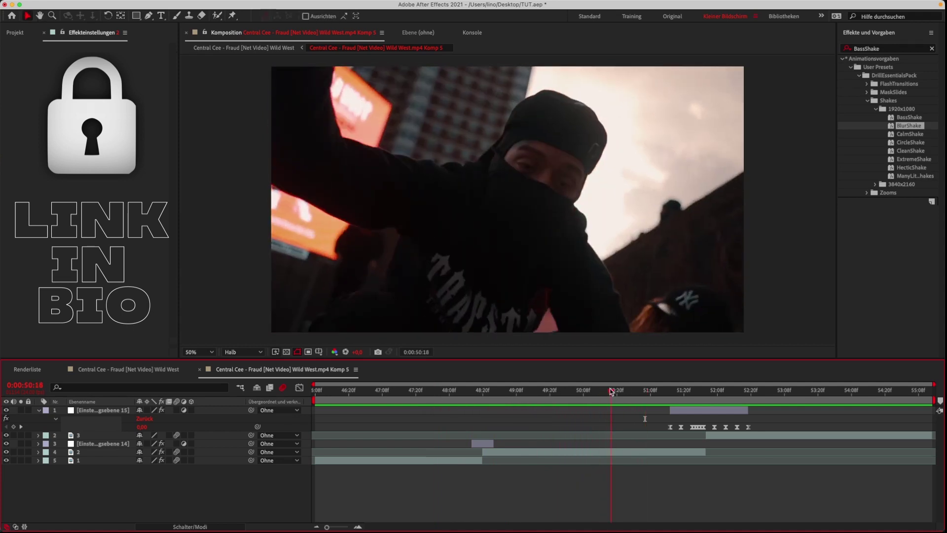
click(918, 168)
drag(685, 396, 615, 453)
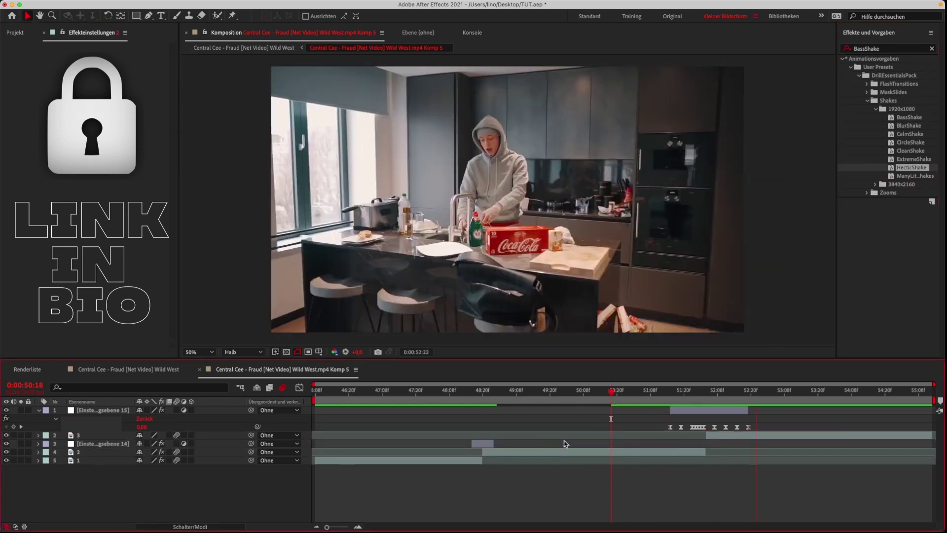
Preview the shakes from 46:08 through the opening clip, then collapse the Shakes folder.
click(518, 392)
click(353, 395)
drag(354, 395, 315, 393)
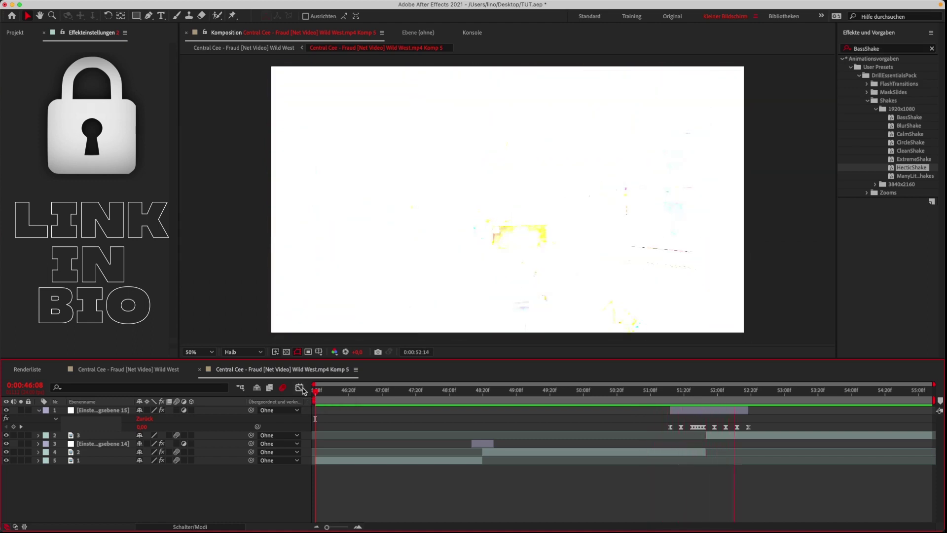
drag(352, 390, 410, 402)
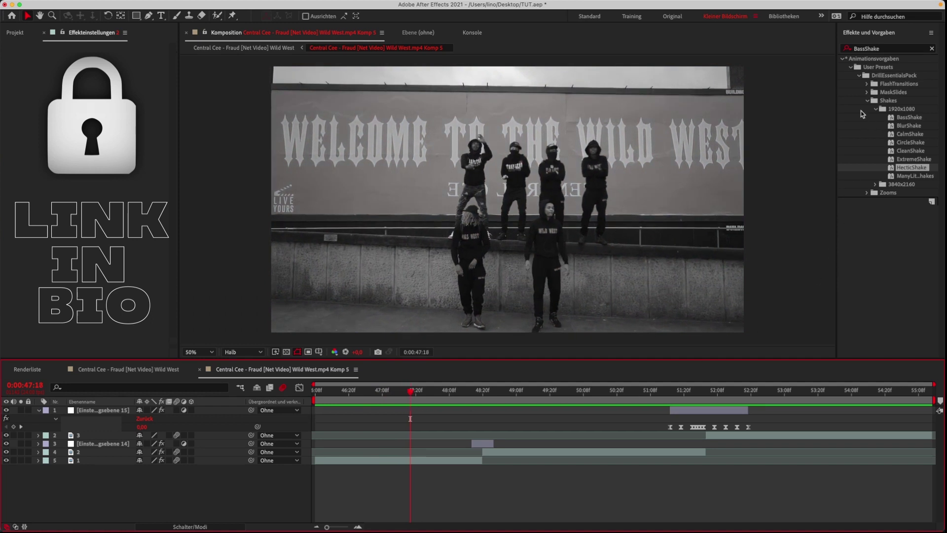
click(868, 100)
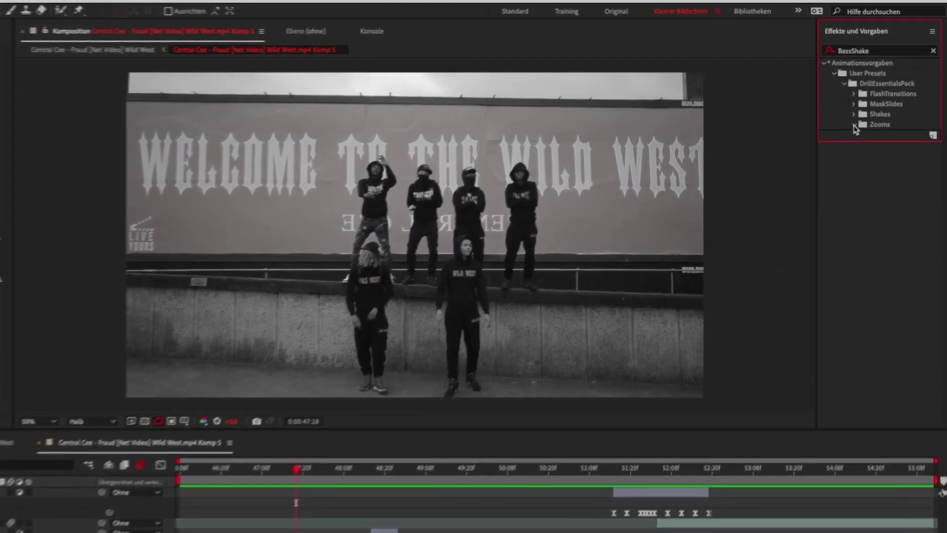
Drag Zooms > 1920x1080 > Zoom-Rotation onto clip 1, then deselect all layers.
click(861, 118)
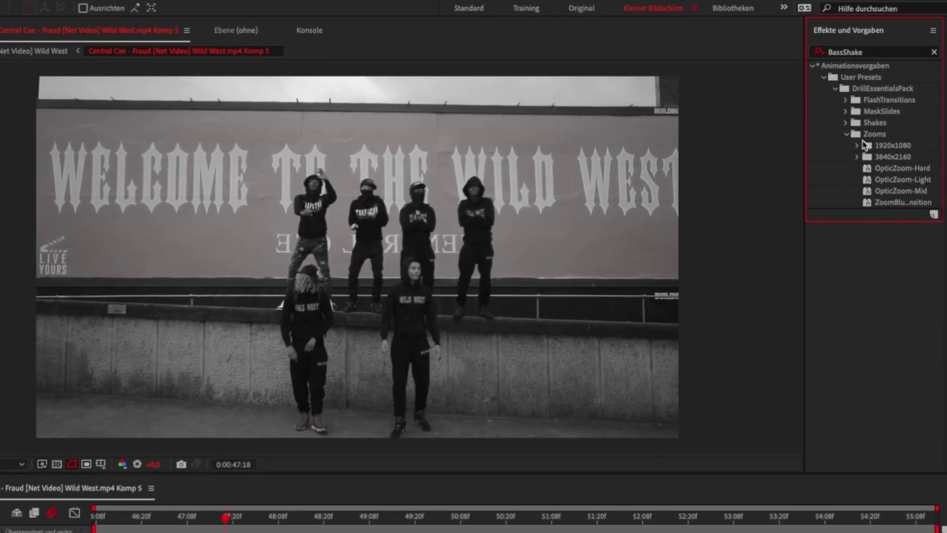
click(858, 146)
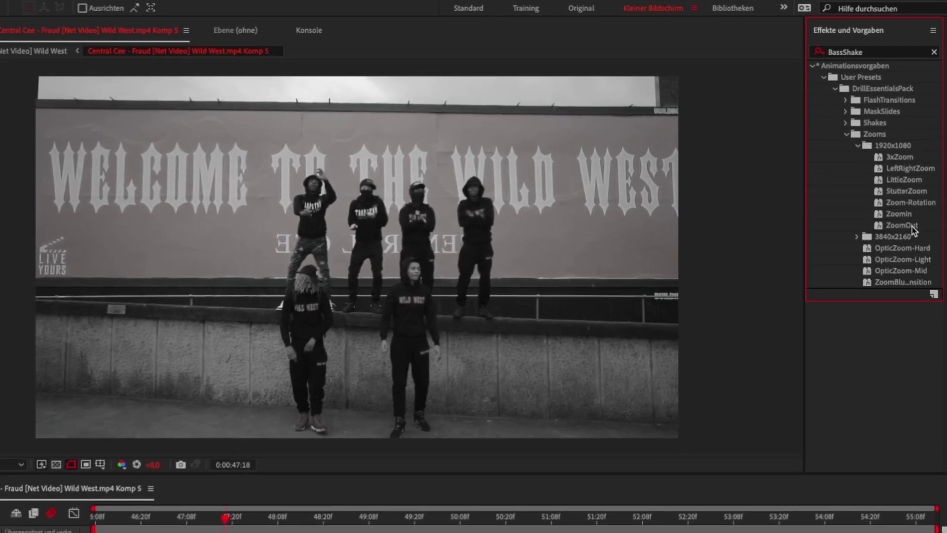
click(920, 206)
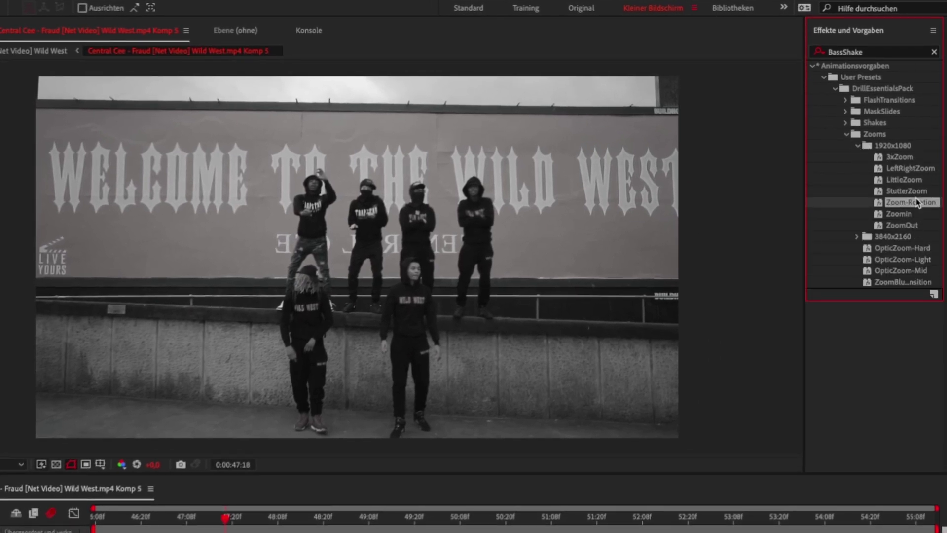
drag(913, 206, 416, 464)
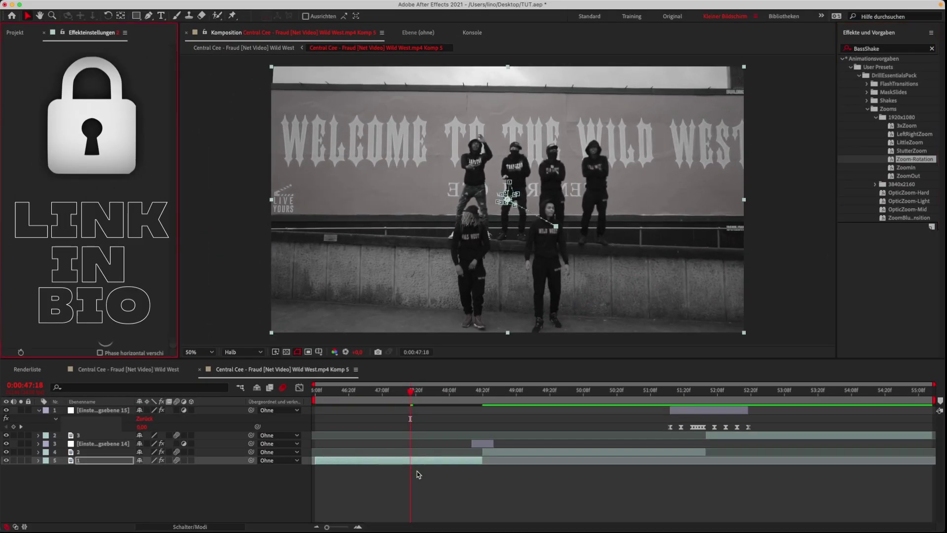
click(417, 473)
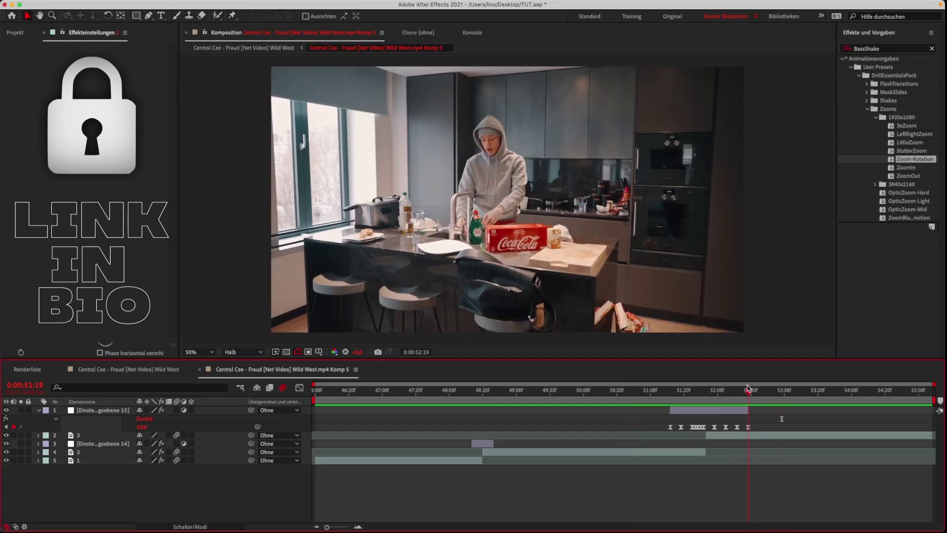
Apply 3xZoom to clip 3 at 52:04 and preview the composition from about 47:13.
drag(705, 390, 706, 405)
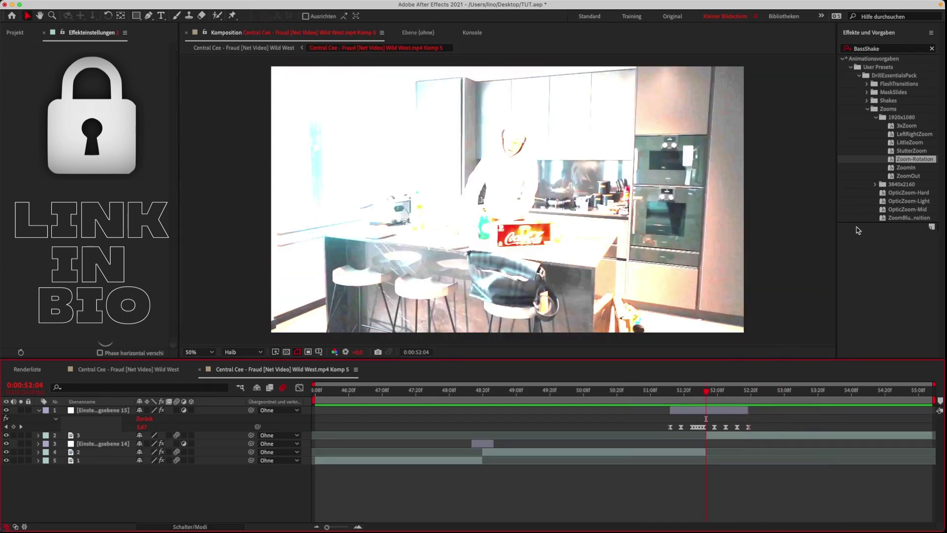
click(910, 127)
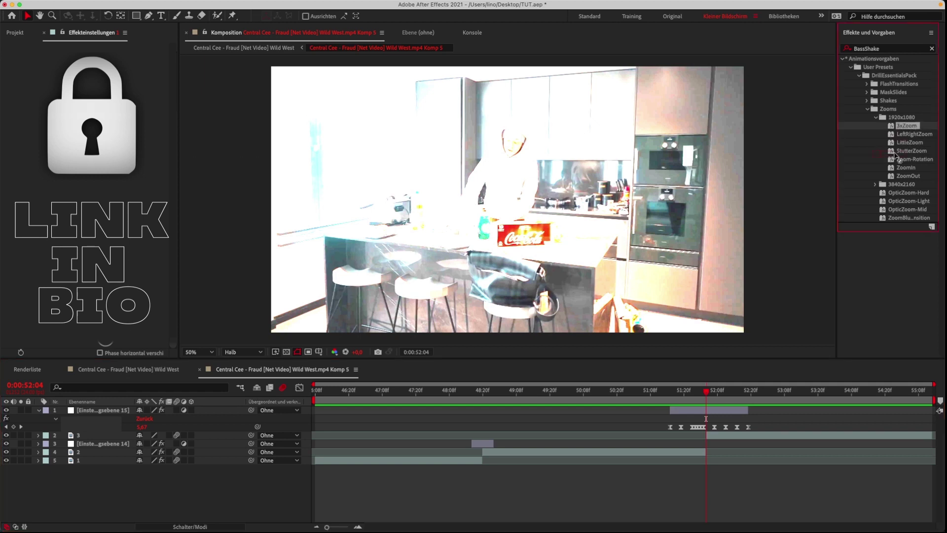
drag(748, 397, 712, 437)
click(718, 451)
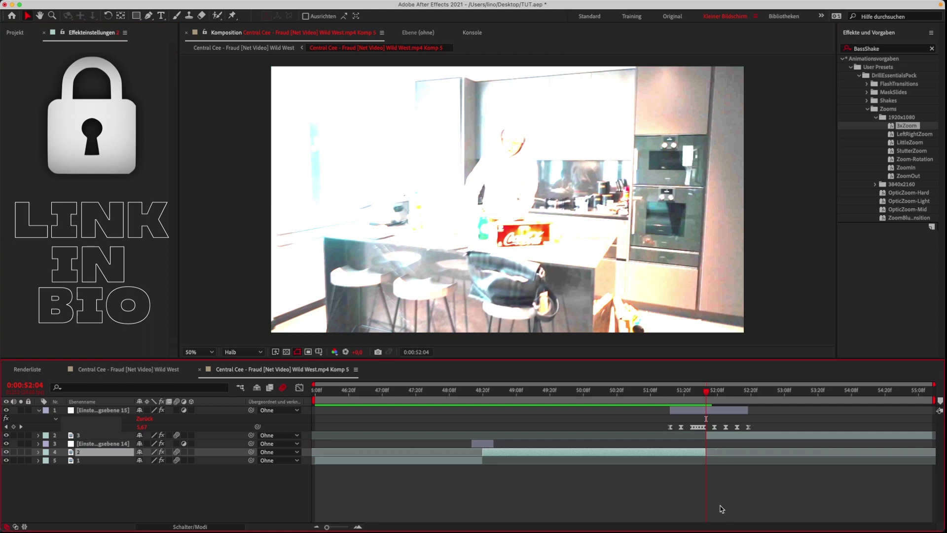
key(space)
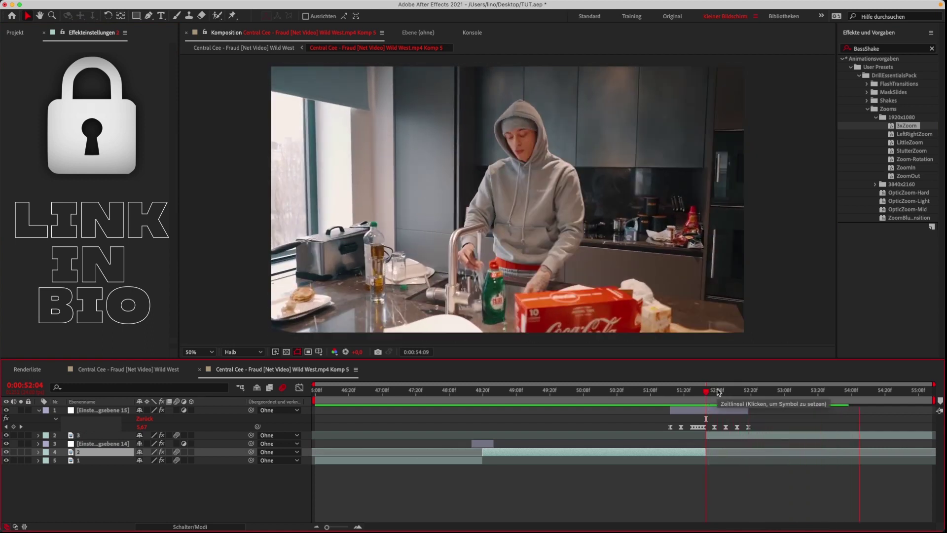
drag(710, 393, 397, 400)
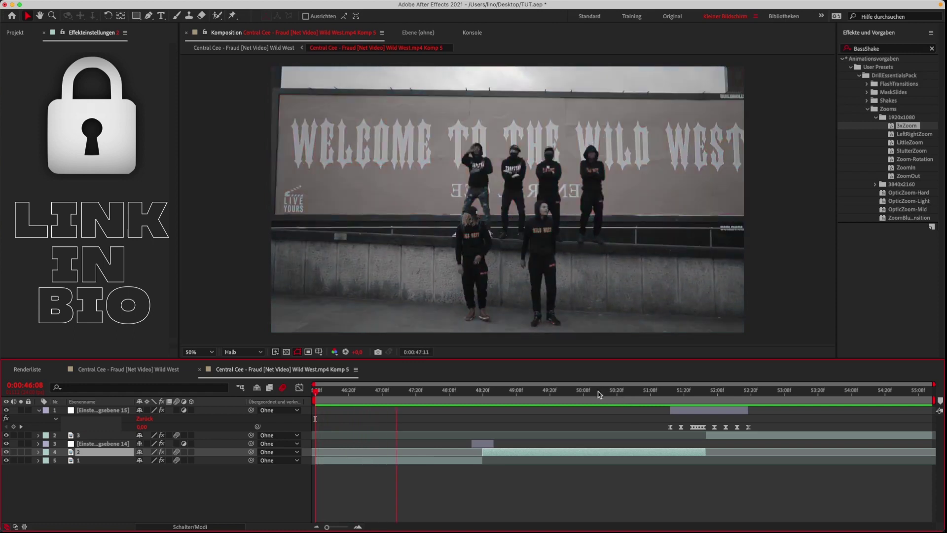
click(599, 393)
Duplicate clip 3 and trim the copy to start at 53:19.
drag(679, 396, 808, 399)
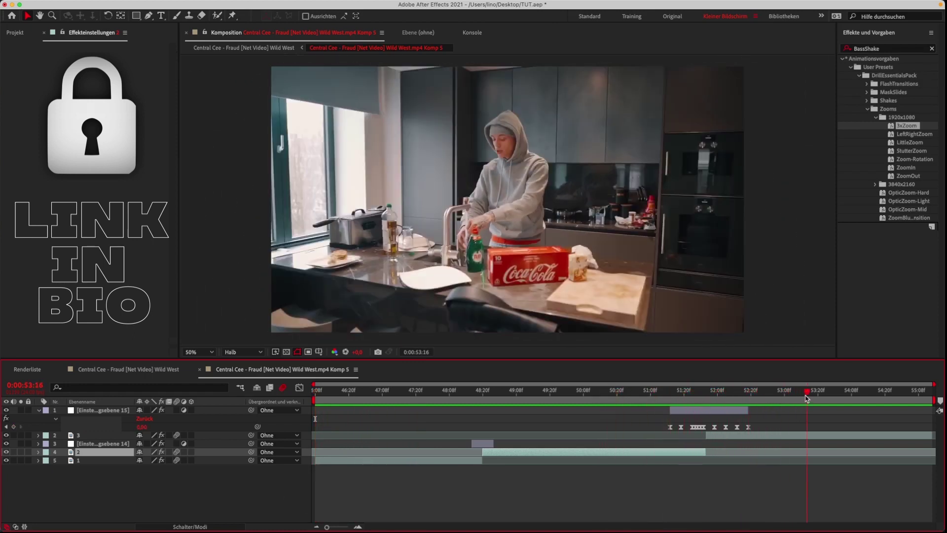
click(825, 435)
key(ctrl+d)
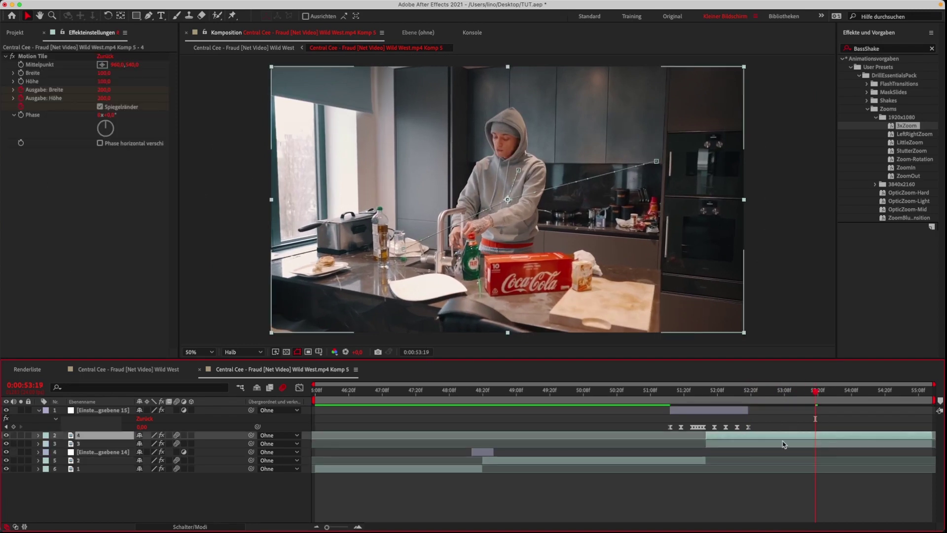
drag(706, 436, 816, 437)
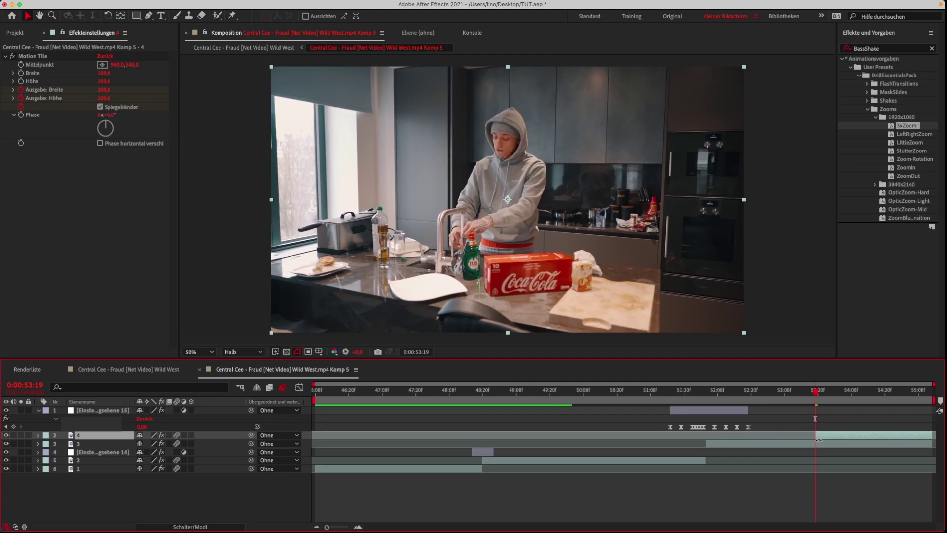
key(equal)
Preview the trimmed clip at full (Voll) resolution and open it in the Layer panel.
key(space)
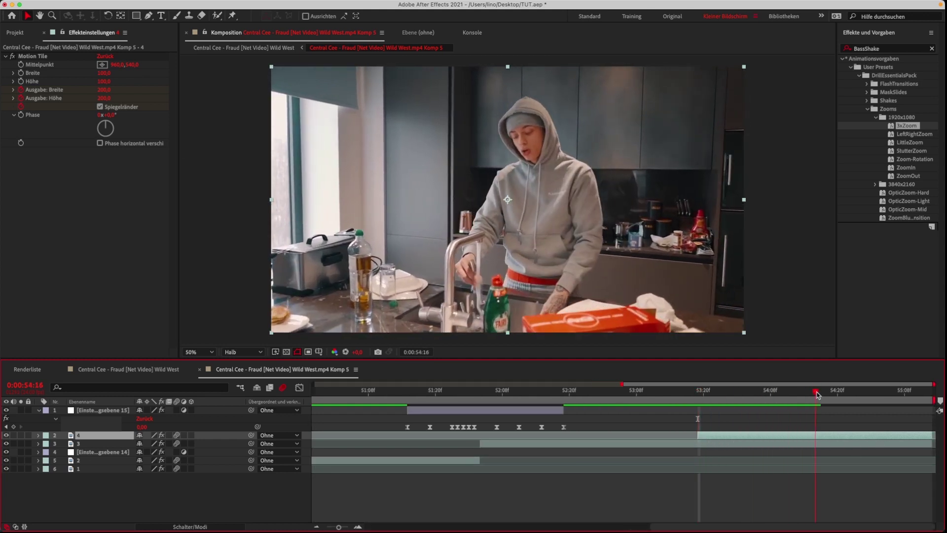
key(space)
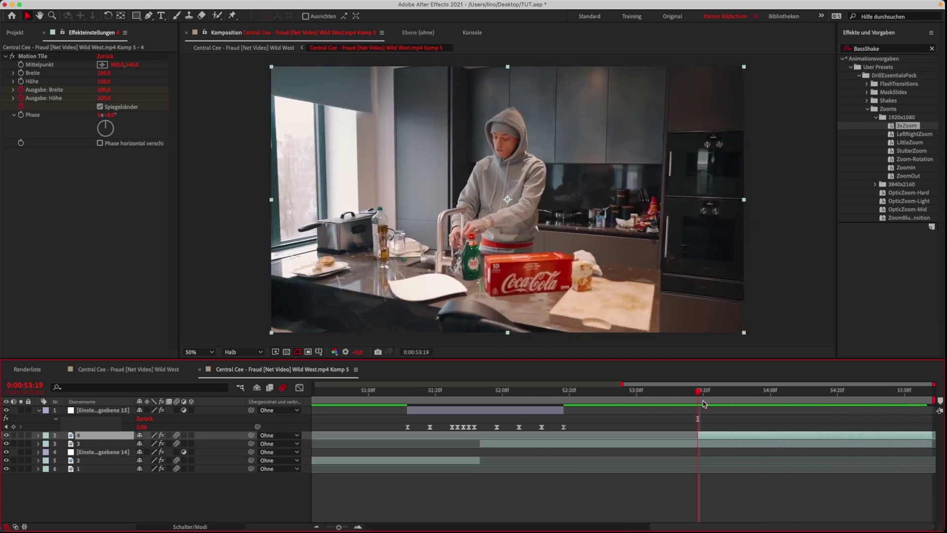
click(232, 353)
click(239, 377)
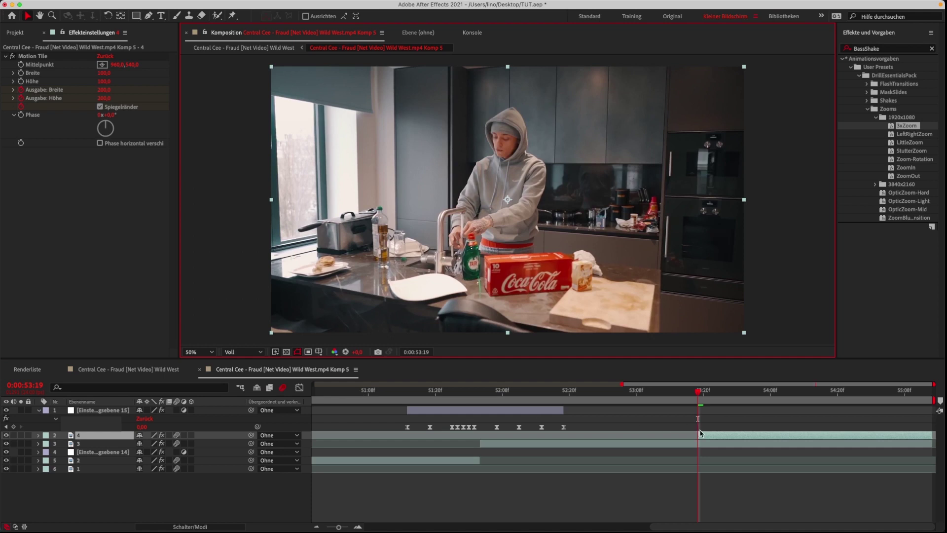
click(705, 436)
double_click(705, 436)
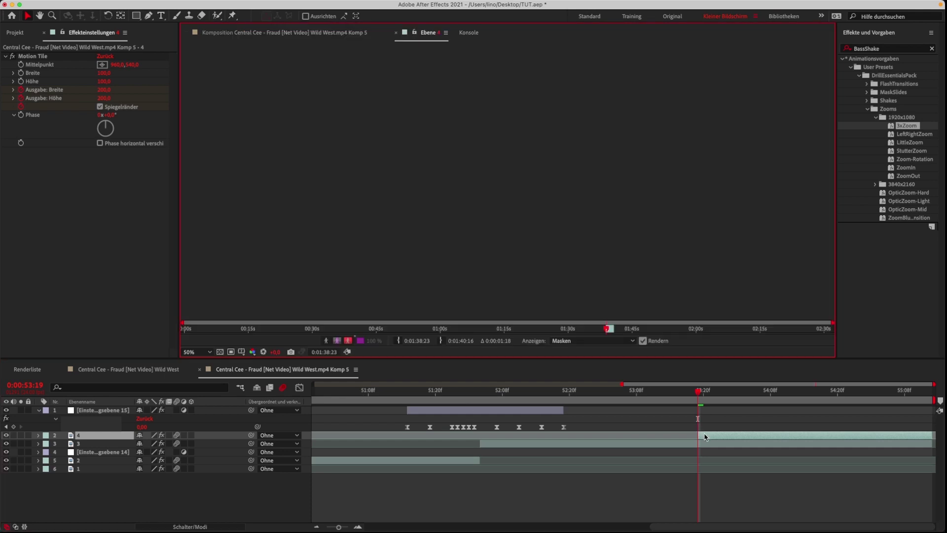
Delete Motion Tile and Roto Brush the hooded person, propagating the outline forward.
click(40, 57)
key(Delete)
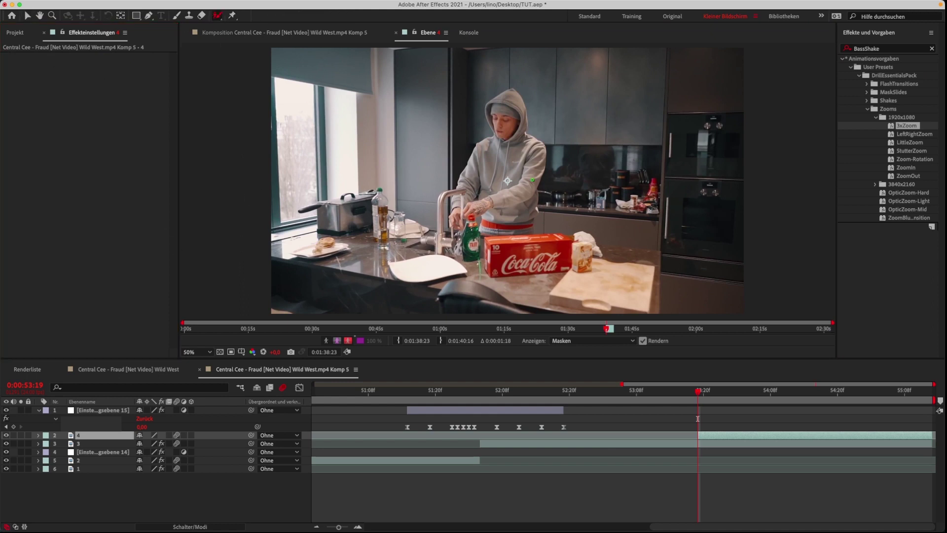
scroll(508, 181, up, 2)
drag(511, 62, 486, 181)
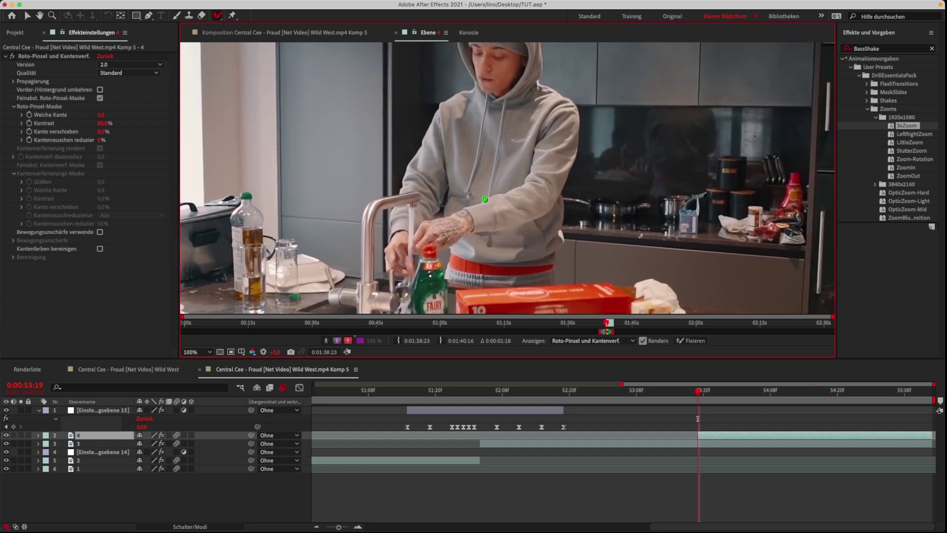
key(space)
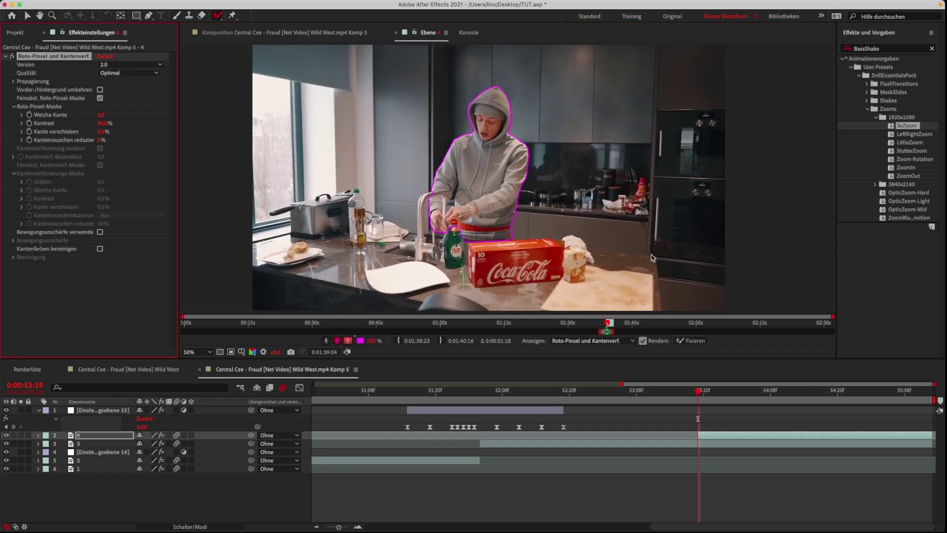
Freeze (Fixieren) the roto cutout and return to the Komposition view.
scroll(559, 264, down, 2)
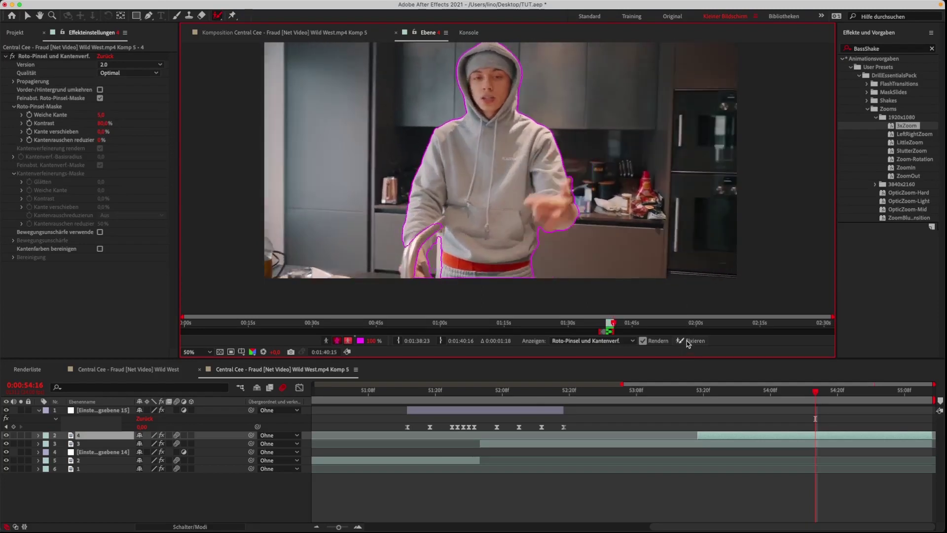
click(688, 341)
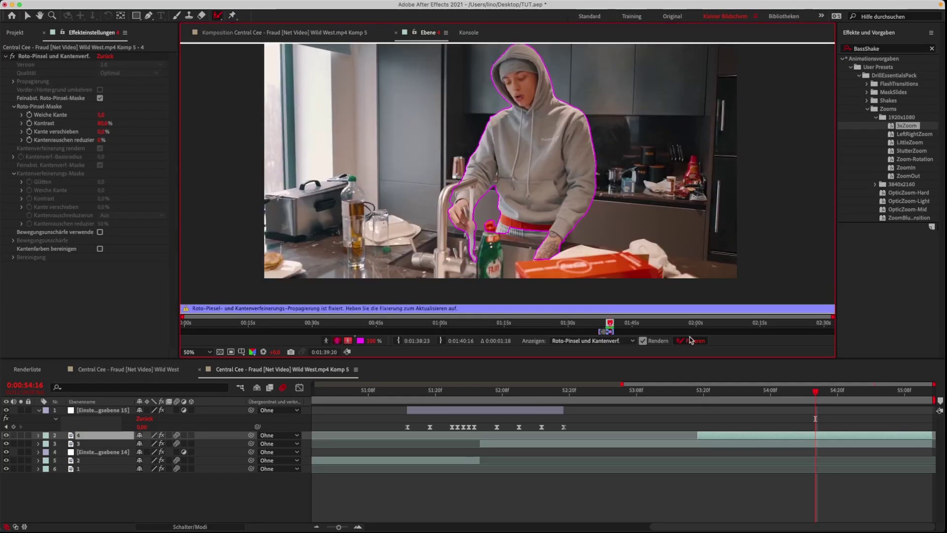
click(320, 34)
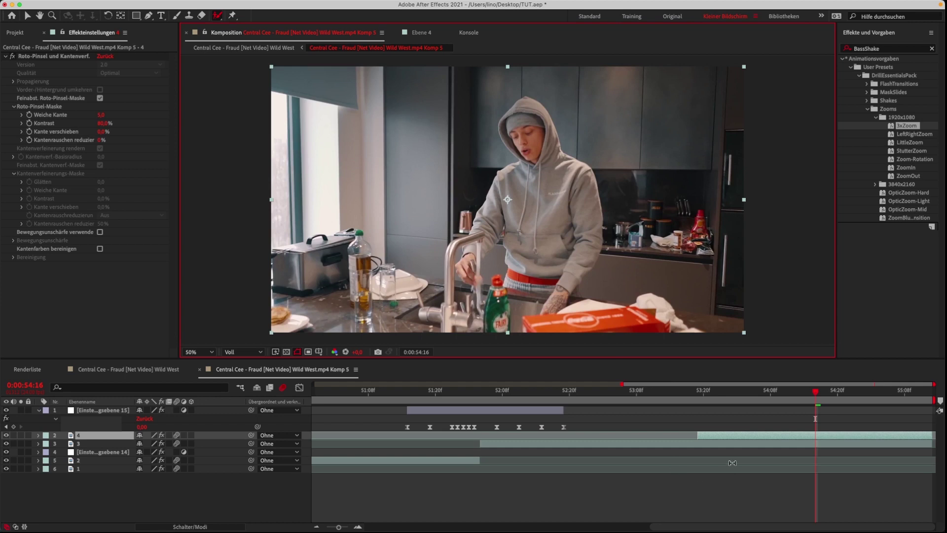
Duplicate the rotoscoped clip 4 and scrub from 53:19 to about 54:06.
click(726, 436)
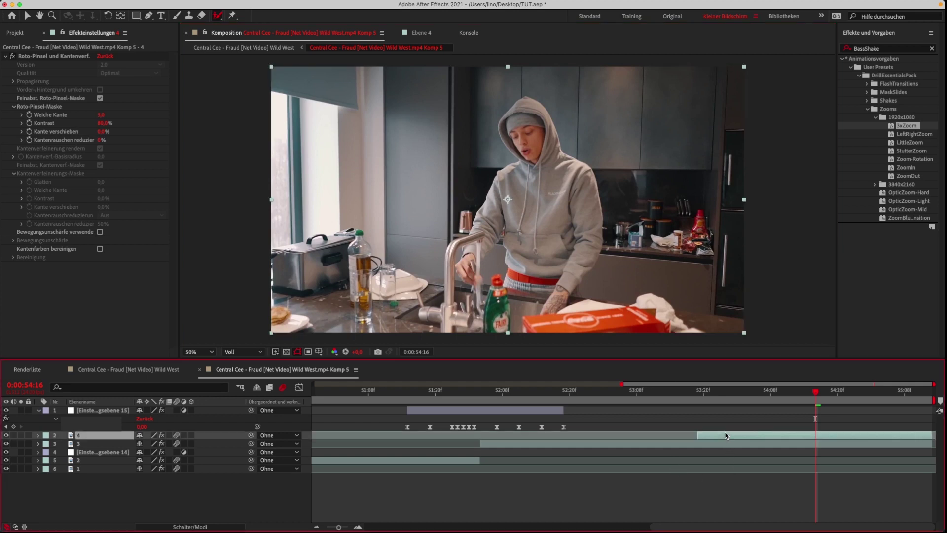
key(ctrl+d)
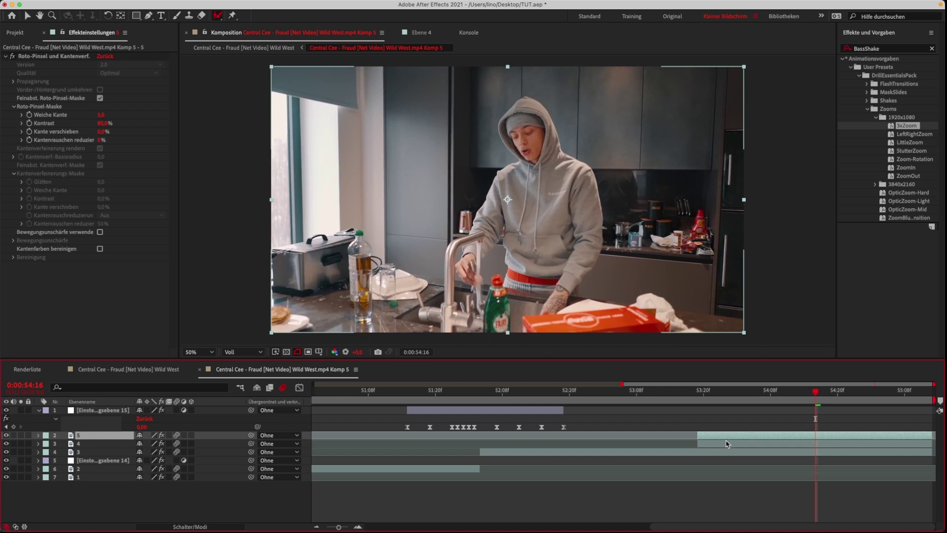
click(698, 393)
drag(700, 393, 765, 401)
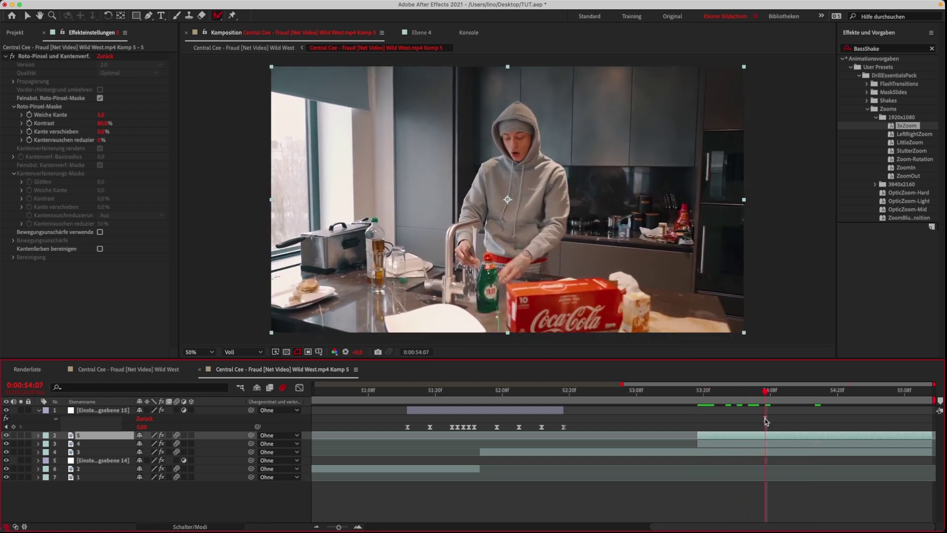
Split the original clip 4 at about 54:07, 54:15 and 54:26, then select the first piece.
click(772, 446)
key(ctrl+shift+d)
key(space)
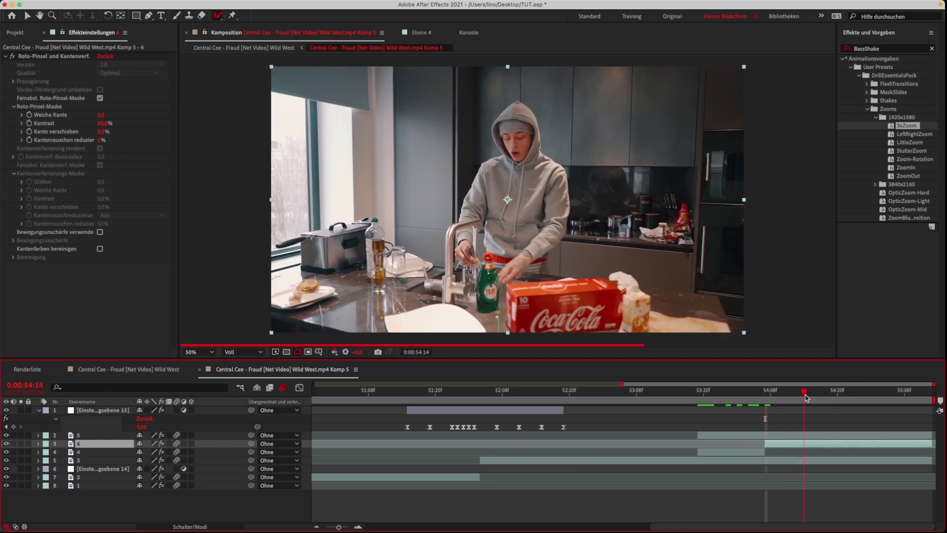
key(ctrl+shift+d)
key(ctrl+shift+d)
click(698, 393)
click(724, 469)
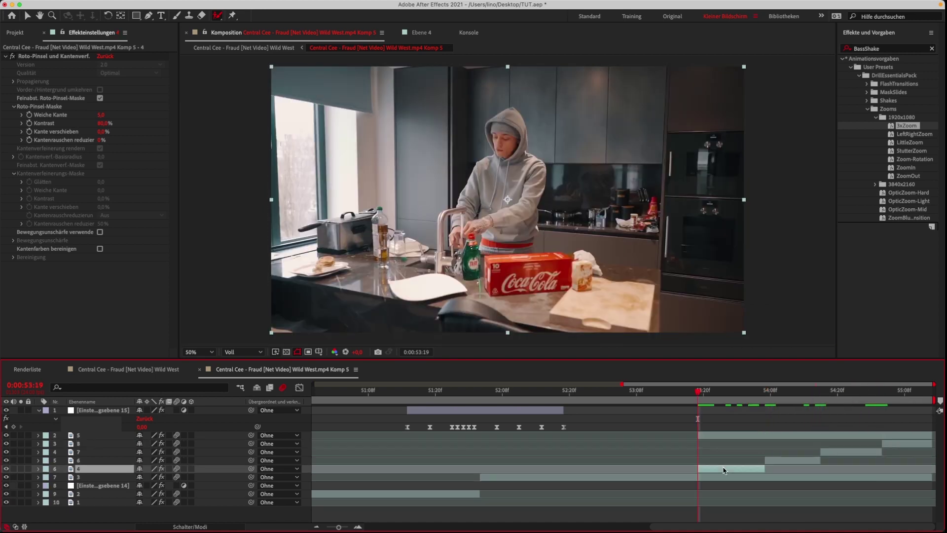
click(866, 110)
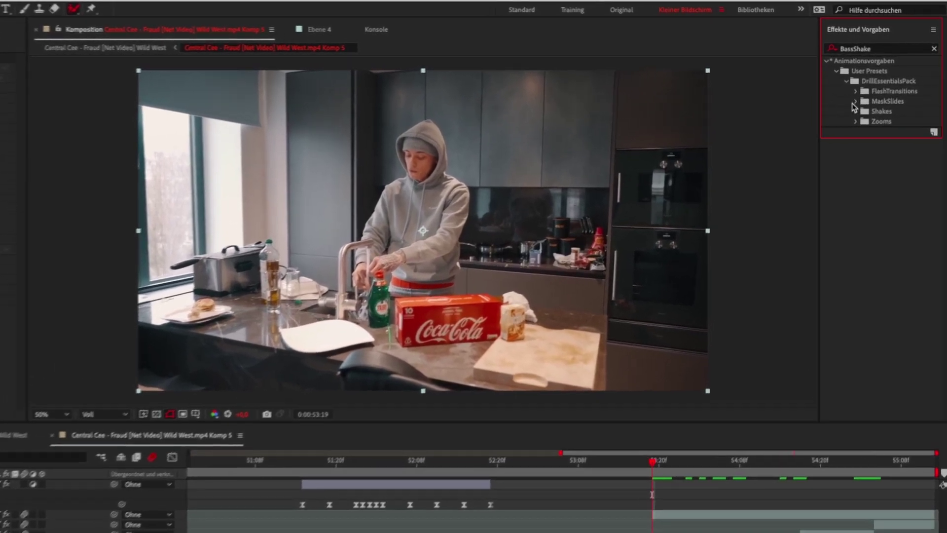
Apply the first two 1920x1080 MaskSlides presets to the first and second clip pieces.
click(854, 102)
click(863, 116)
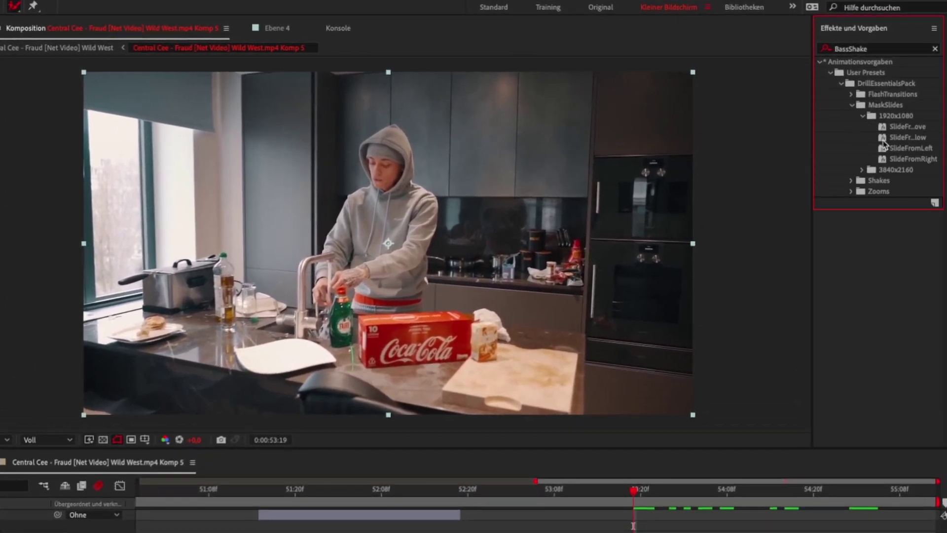
drag(897, 126, 665, 532)
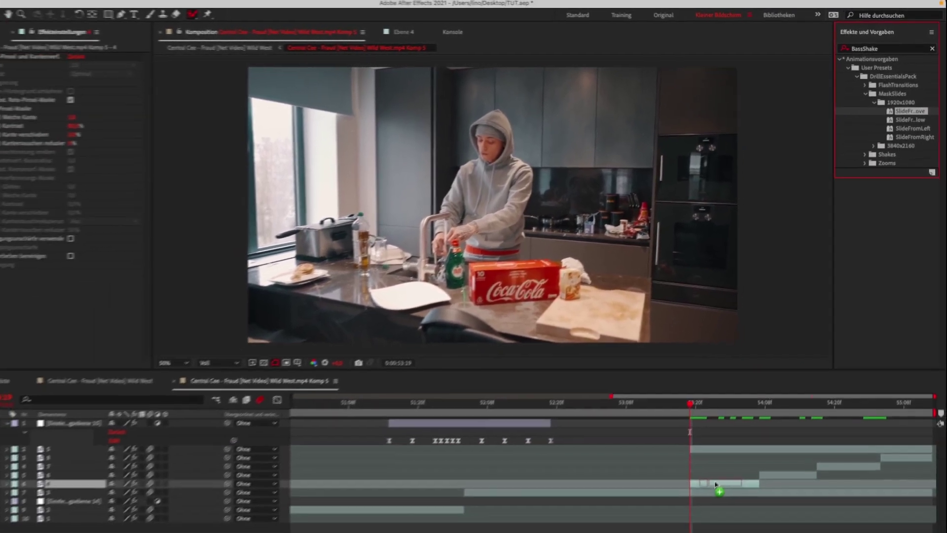
drag(716, 485, 717, 484)
key(o)
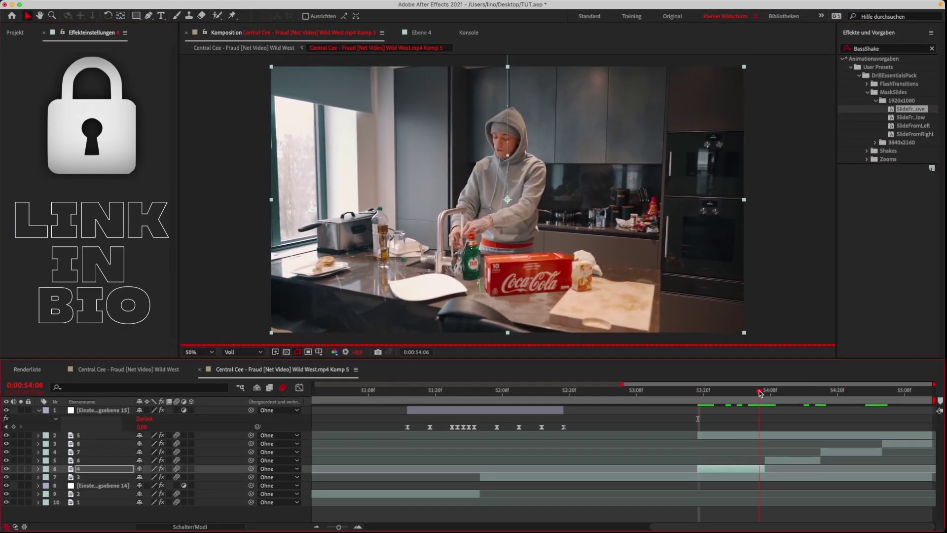
click(911, 119)
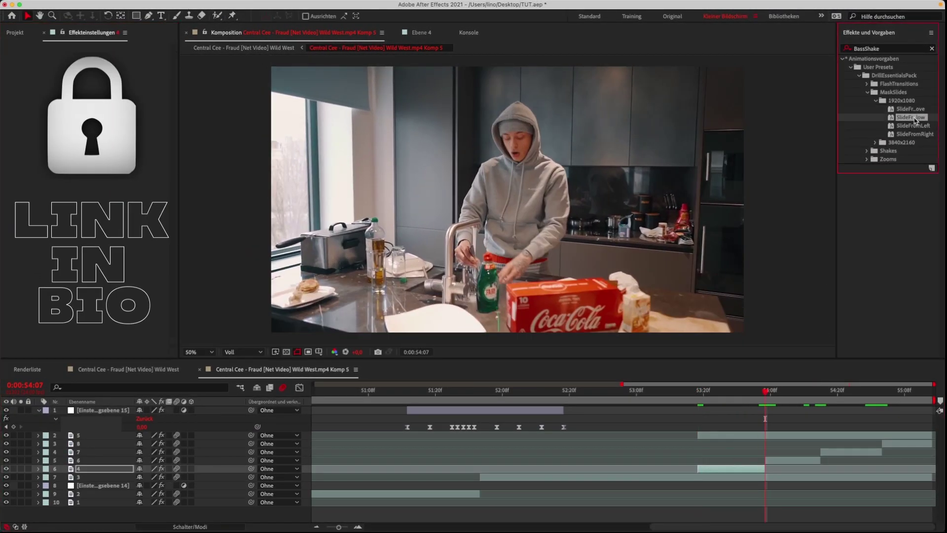
drag(915, 120, 778, 460)
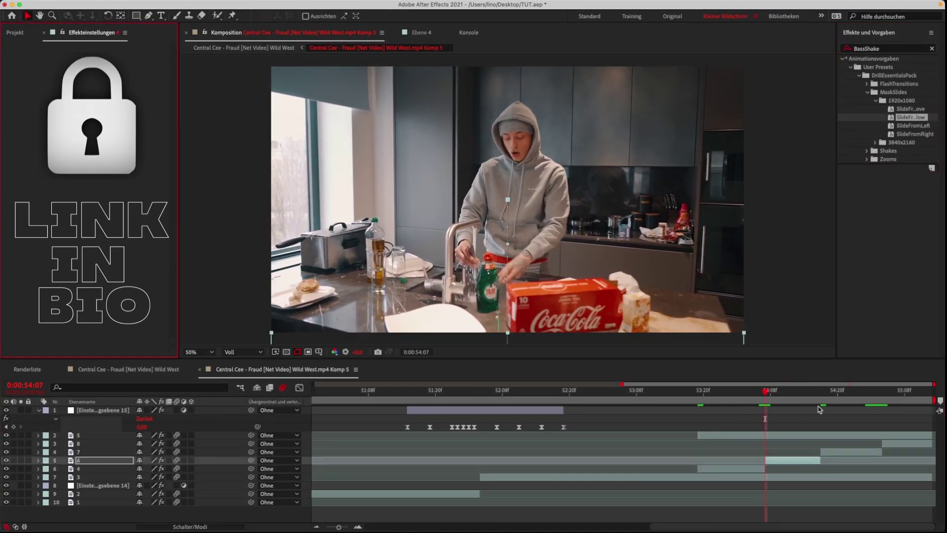
Apply SlideFromLeft to the third piece and SlideFromRight to the fourth at 55:03, then review from 53:19.
key(o)
drag(913, 125, 849, 451)
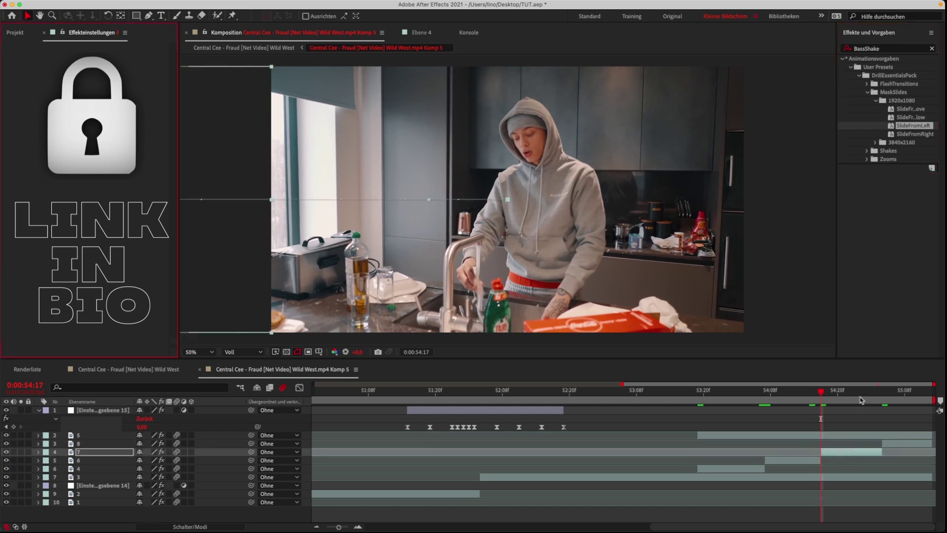
click(878, 392)
drag(924, 133, 890, 444)
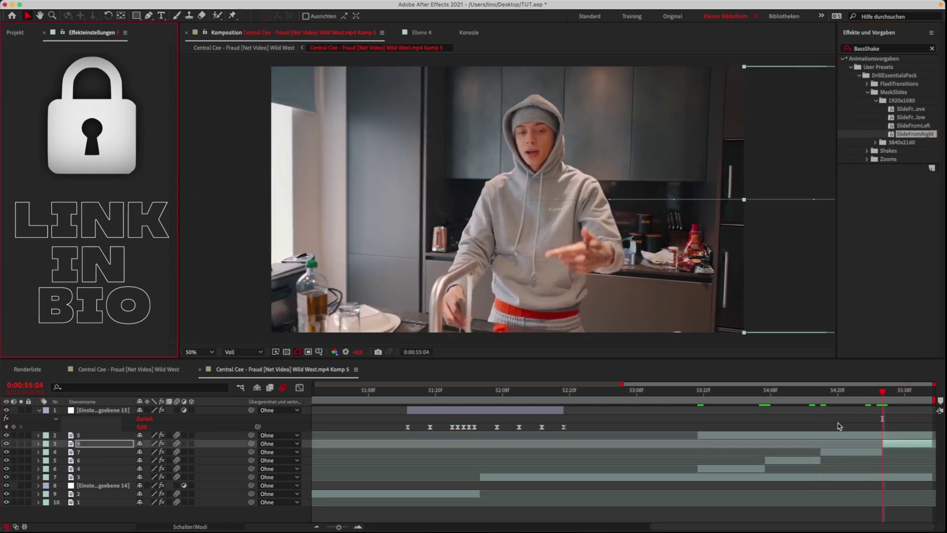
click(700, 393)
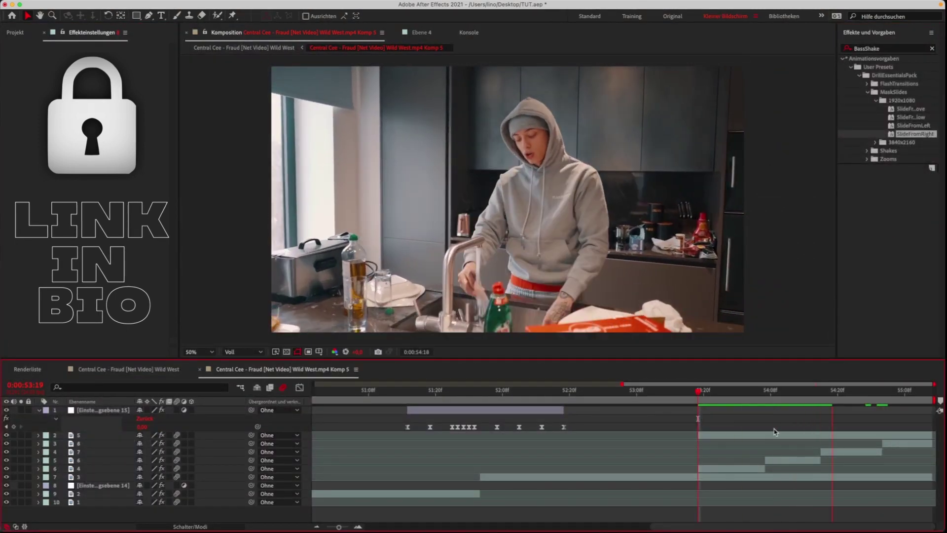